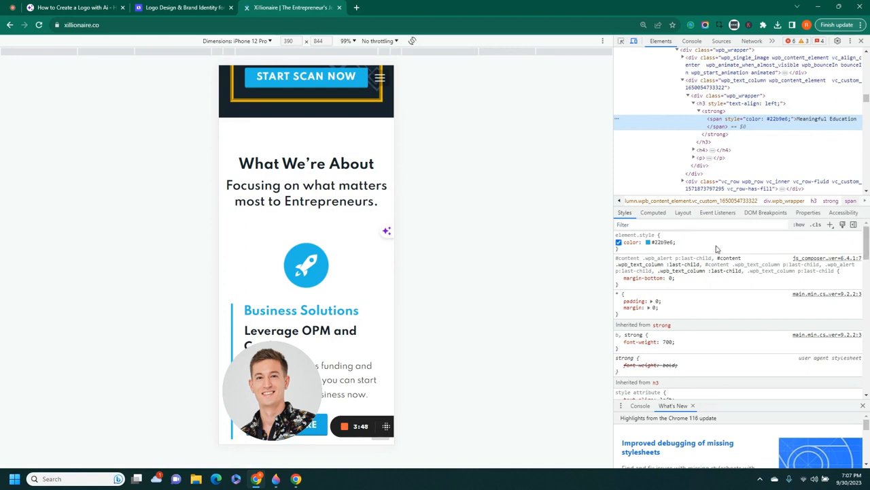
# Copy the accent colour #1eade2 from the Styles pane, close DevTools, and switch to Paint 3D
pyautogui.moveTo(867, 234); pyautogui.dragTo(867, 325)
pyautogui.doubleClick(704, 281)
pyautogui.rightClick(705, 281)
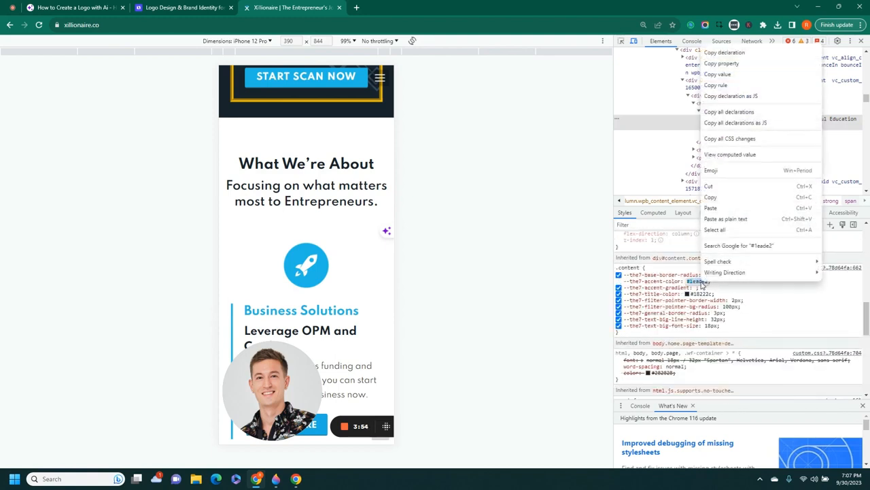
pyautogui.click(734, 198)
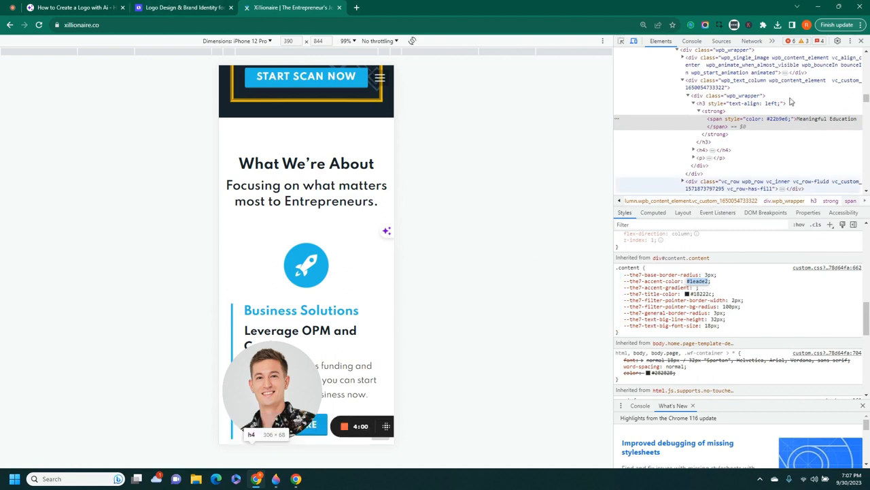
pyautogui.click(862, 42)
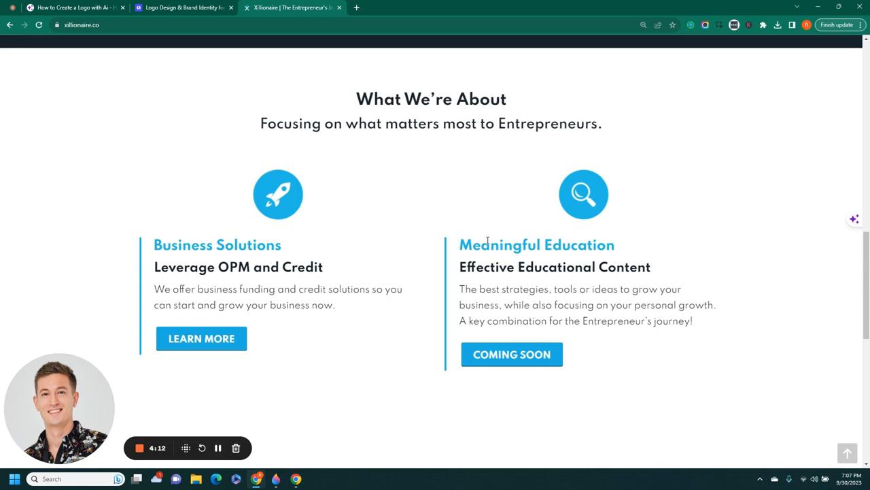
pyautogui.click(277, 480)
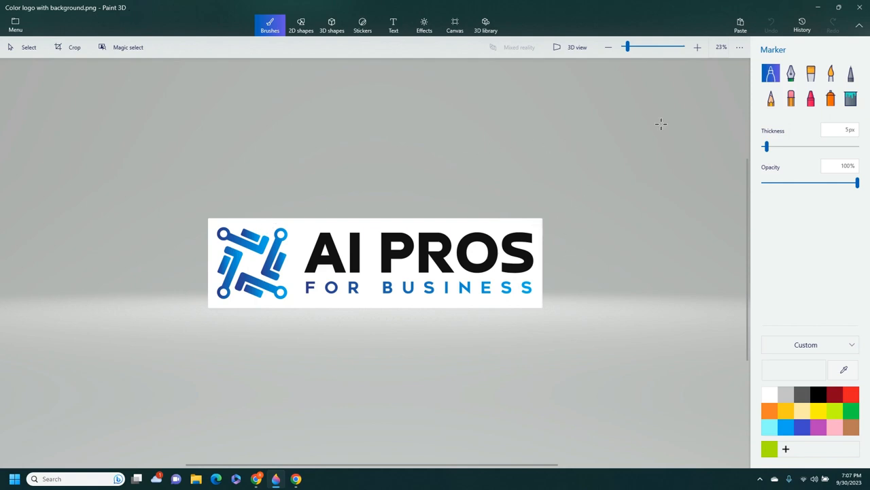
# Eyedrop the logo's dark blue, copy its hex code 205ba8, then minimize Paint 3D
pyautogui.click(845, 371)
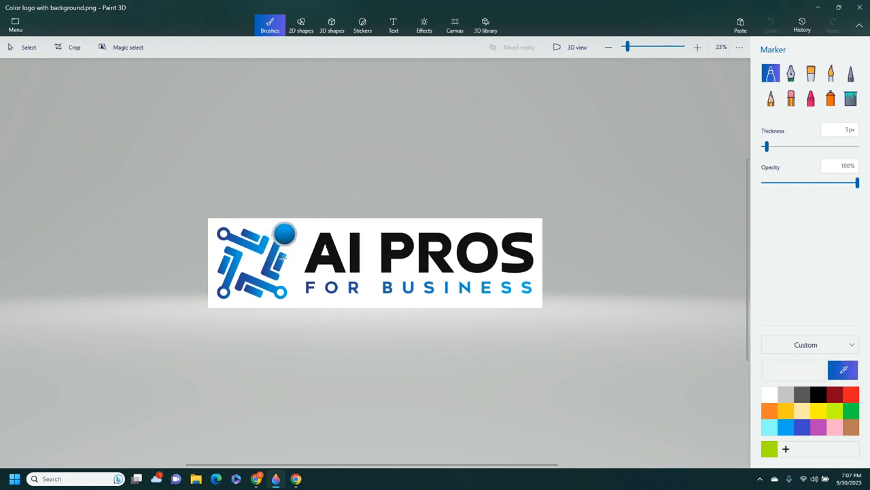
pyautogui.click(269, 264)
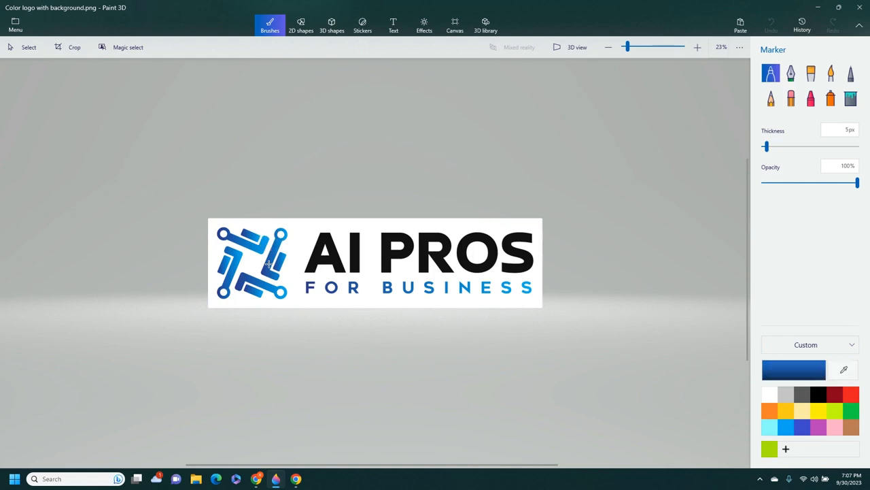
pyautogui.click(786, 361)
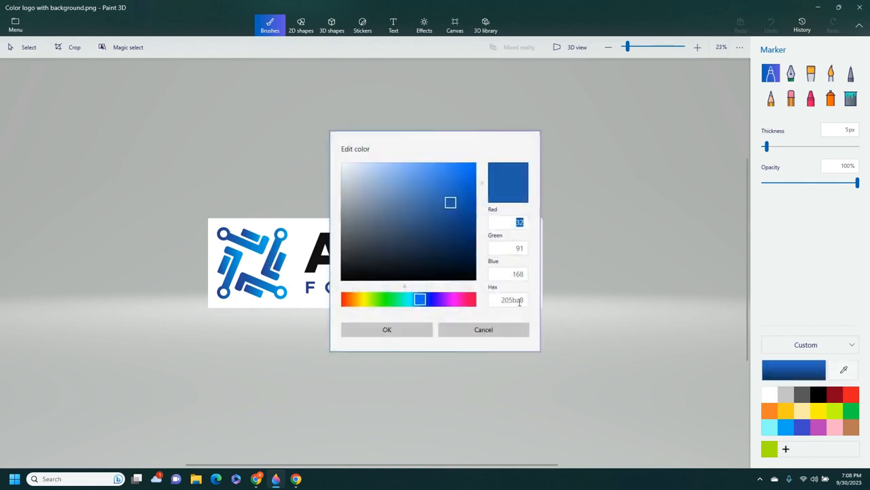
pyautogui.click(520, 301)
pyautogui.rightClick(524, 301)
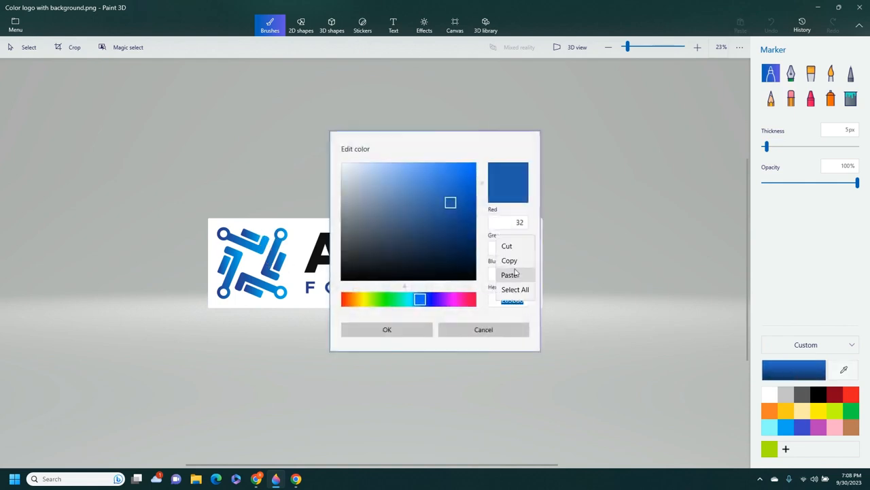
pyautogui.click(509, 259)
pyautogui.click(483, 330)
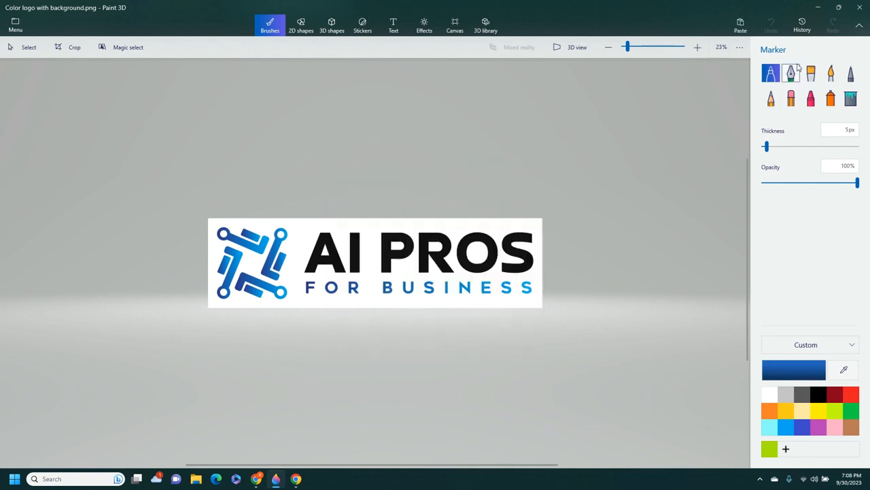
pyautogui.click(820, 12)
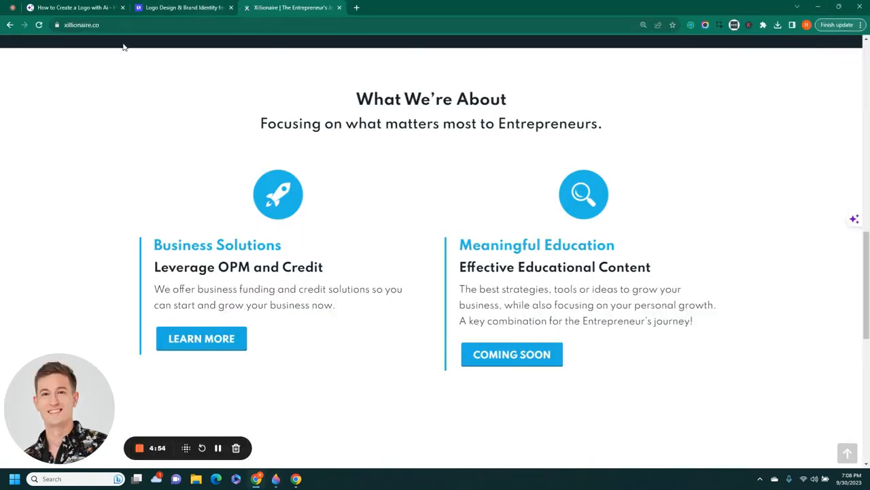
# Switch to the Chrome tab showing the PDF slide 'The Example I'll Use'
pyautogui.click(82, 12)
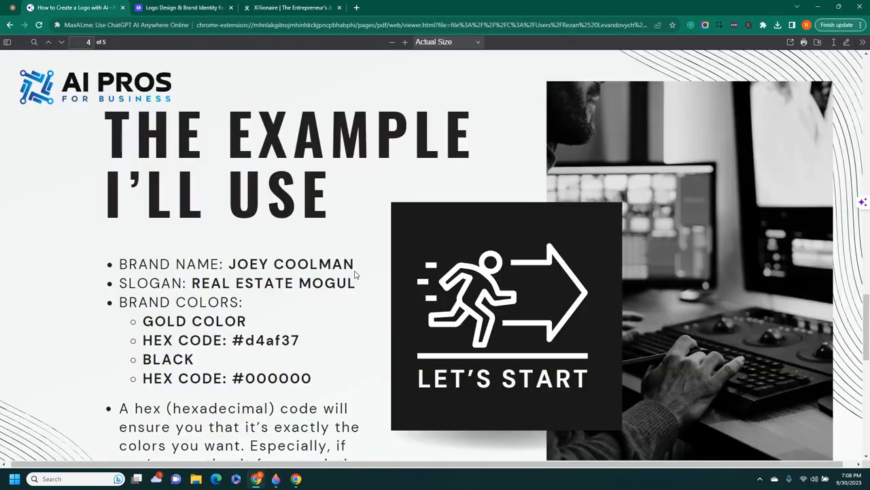
# Copy the brand name JOEY COOLMAN from the PDF slide
pyautogui.moveTo(230, 266); pyautogui.dragTo(353, 267)
pyautogui.rightClick(340, 267)
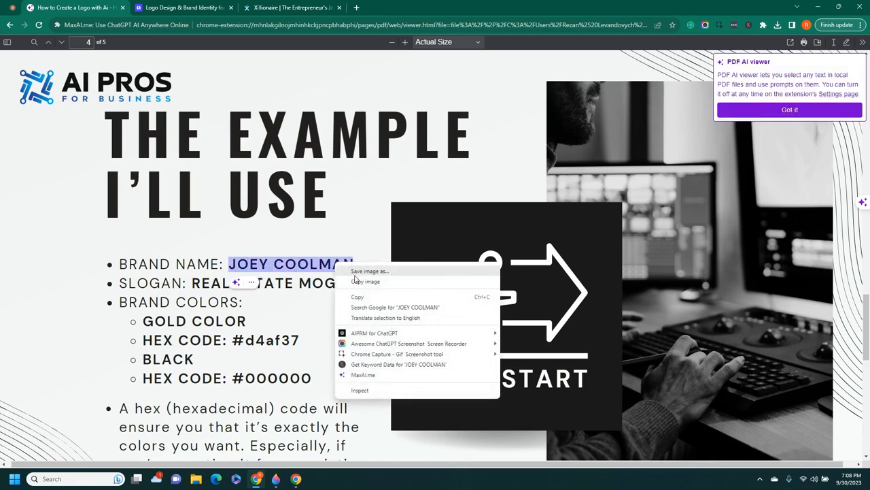
pyautogui.click(364, 297)
pyautogui.click(265, 259)
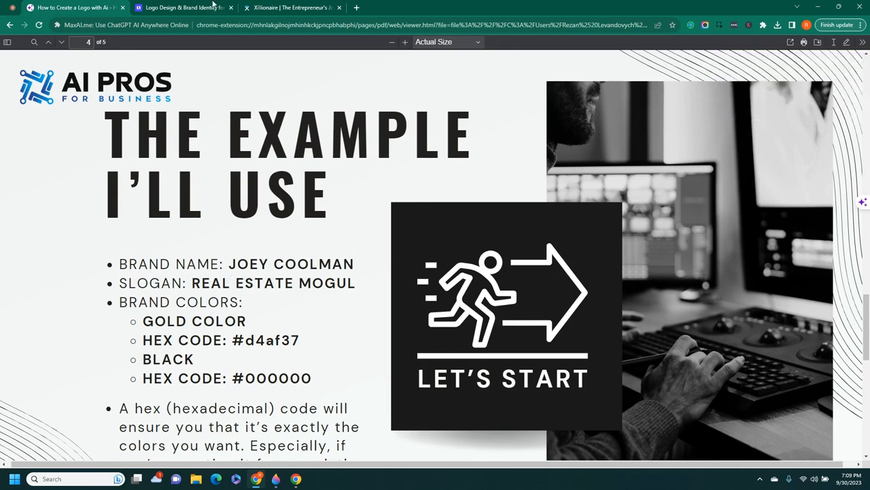
# Paste JOEY COOLMAN as the company name in Looka and get started
pyautogui.click(216, 7)
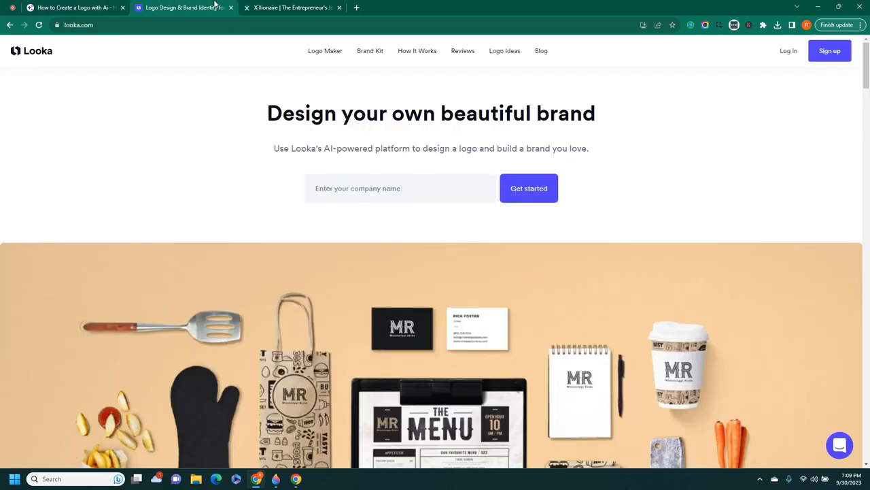
pyautogui.click(385, 186)
pyautogui.hotkey('ctrl', 'v')
pyautogui.click(169, 104)
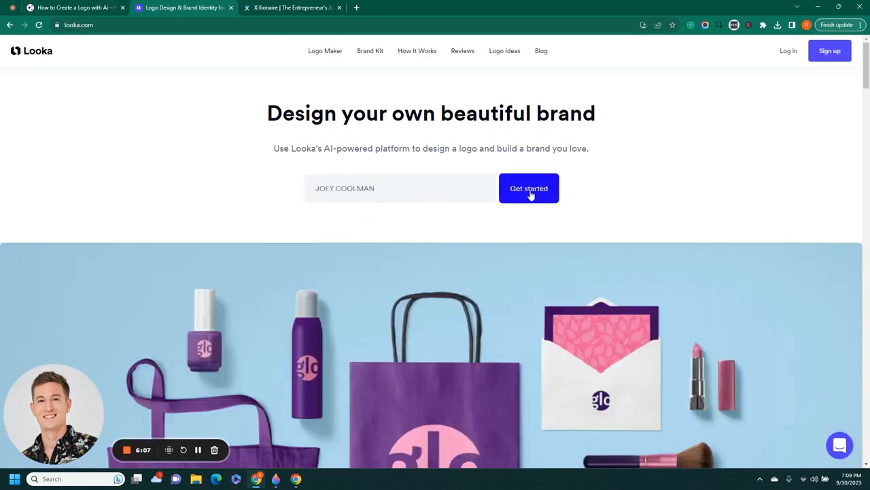
pyautogui.click(530, 193)
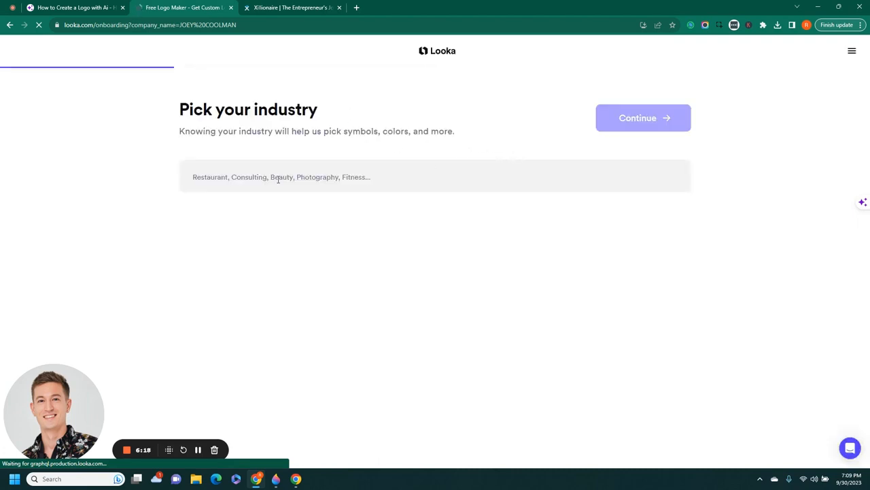
# Set the industry to Real Estate, dismissing the survey popup, and continue
pyautogui.click(278, 180)
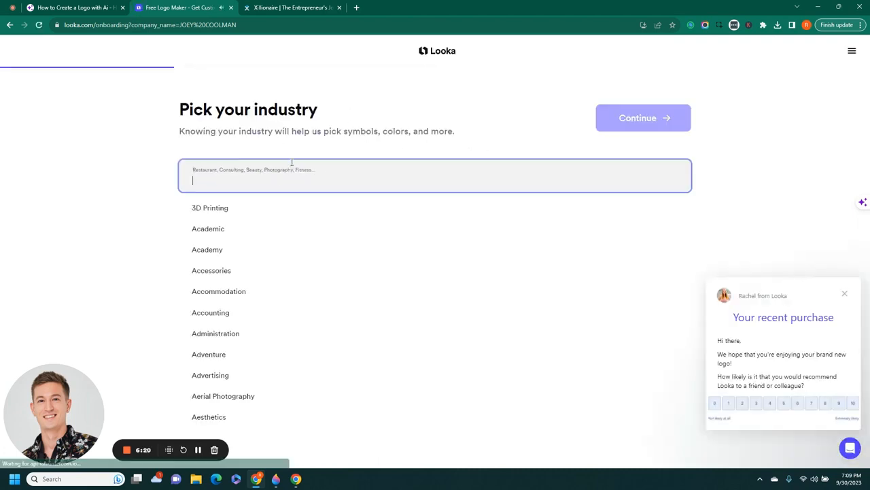
pyautogui.write('real esta')
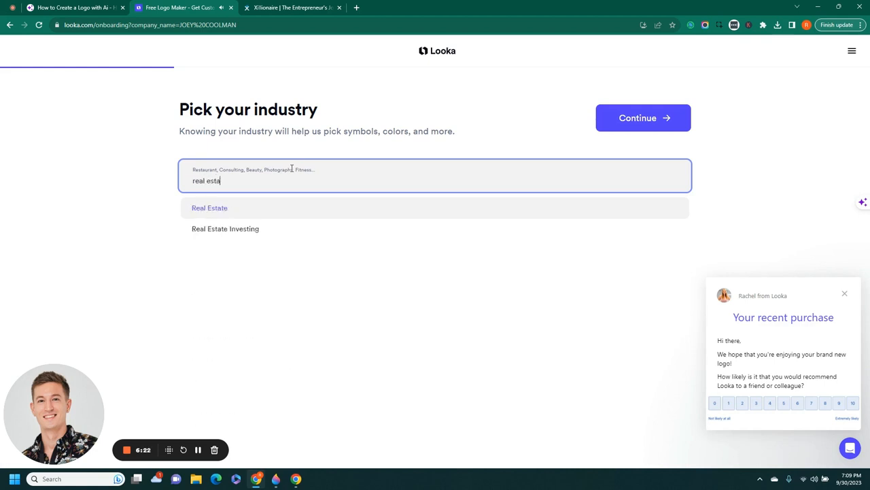
pyautogui.click(274, 211)
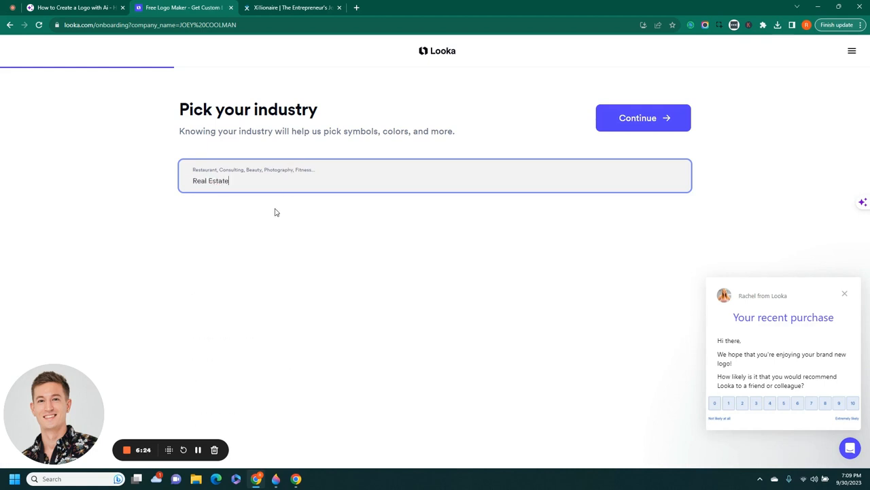
pyautogui.click(845, 293)
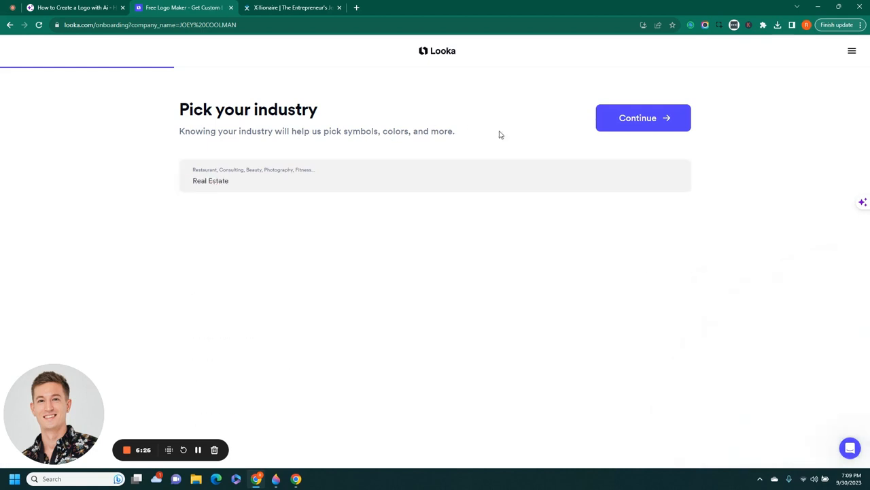
pyautogui.click(629, 120)
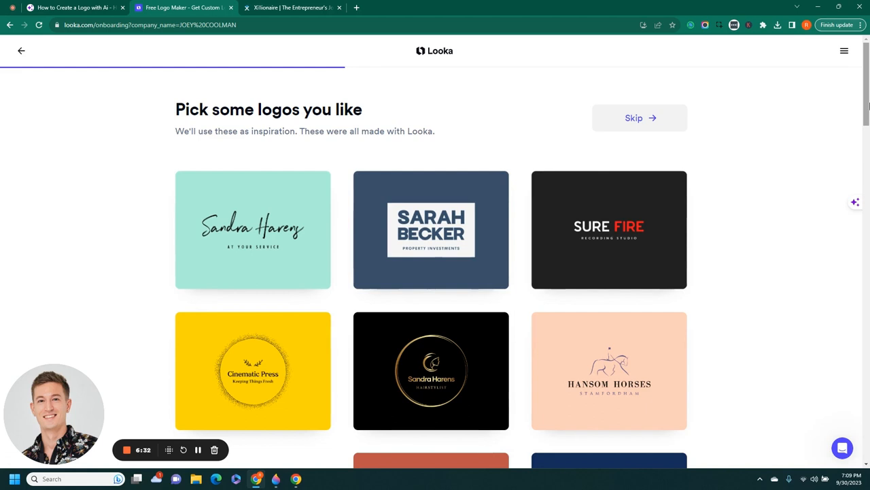
# Pick the gold circle, Staghead and Johnny Rockets logos as inspiration and continue
pyautogui.scroll(-1, 868, 104)
pyautogui.moveTo(868, 104); pyautogui.dragTo(868, 126)
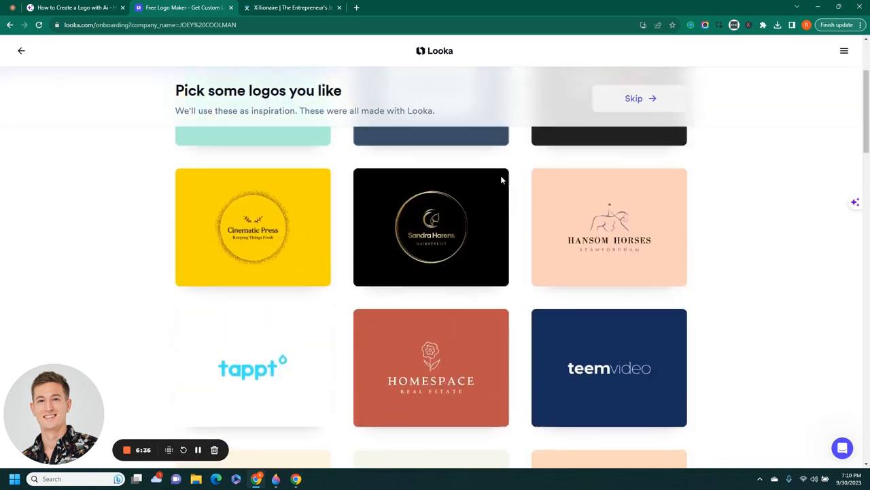
pyautogui.click(435, 255)
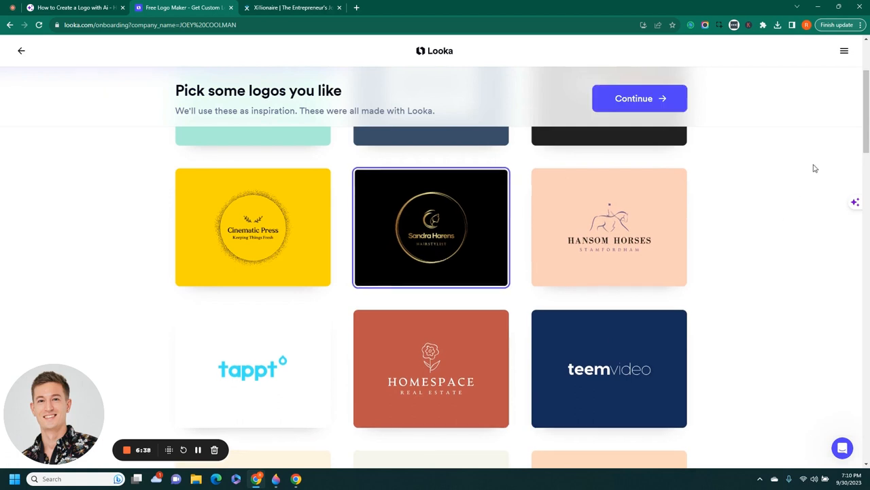
pyautogui.moveTo(869, 122); pyautogui.dragTo(868, 161)
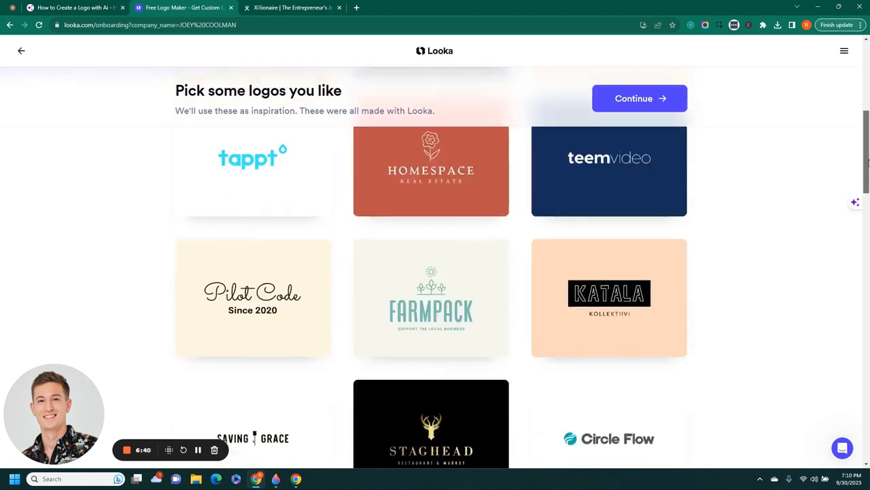
pyautogui.scroll(-4, 868, 162)
pyautogui.click(471, 199)
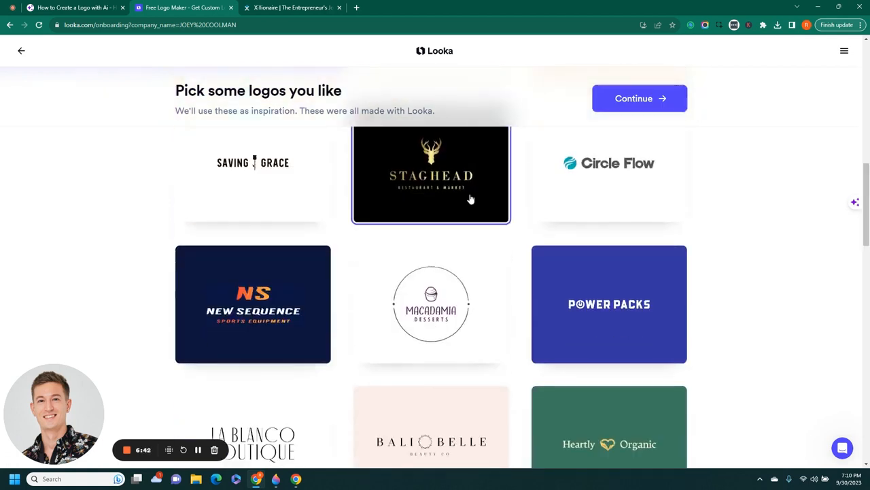
pyautogui.scroll(-1, 867, 237)
pyautogui.scroll(-2, 868, 245)
pyautogui.moveTo(868, 254); pyautogui.dragTo(868, 391)
pyautogui.click(403, 225)
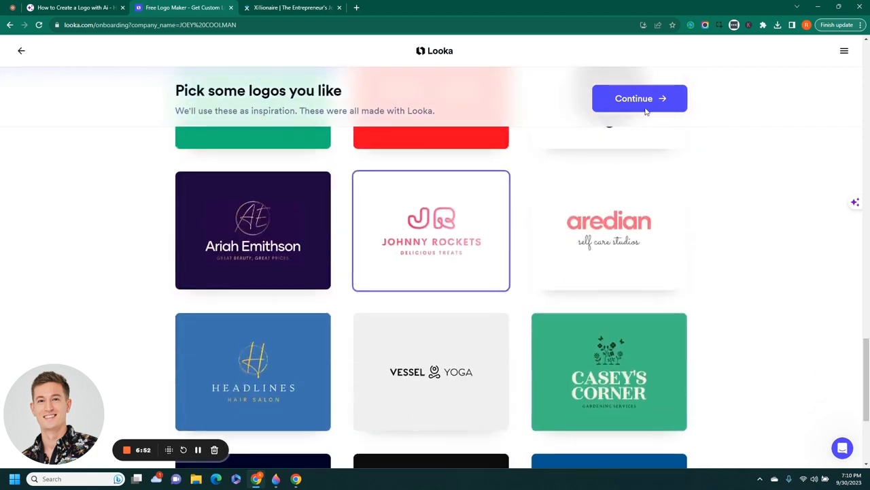
pyautogui.click(643, 102)
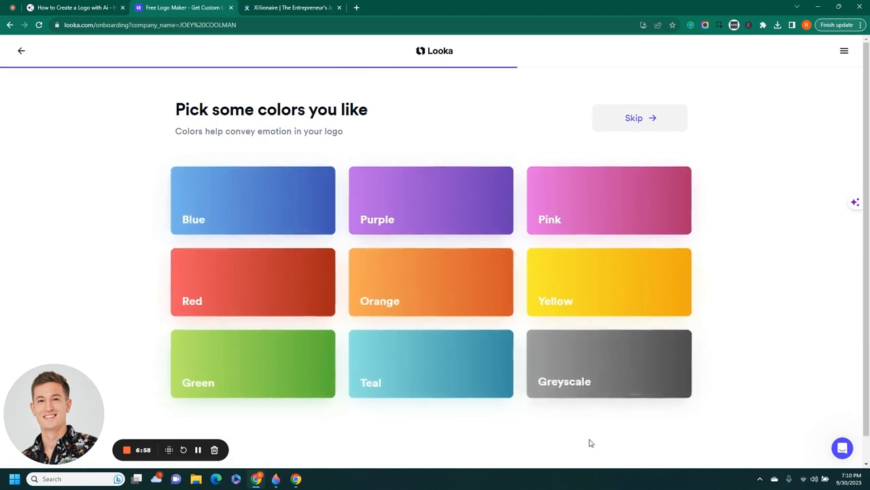
# Choose Greyscale and Yellow as preferred colours and continue
pyautogui.click(605, 370)
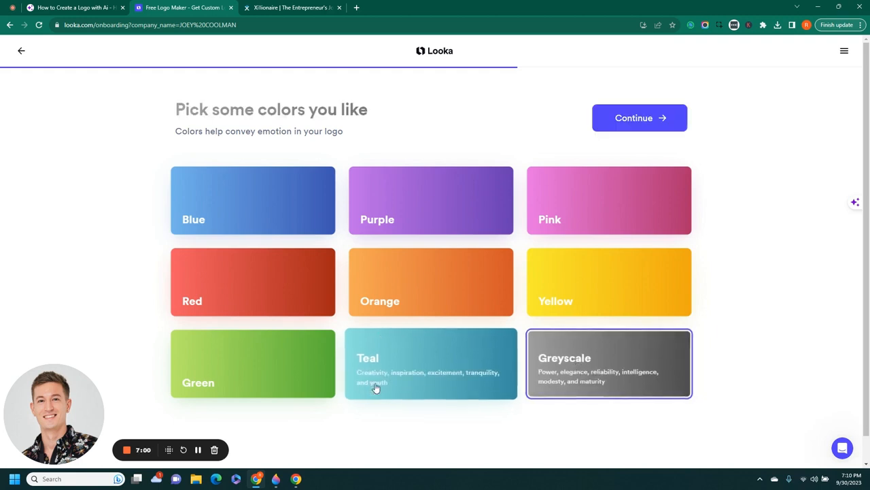
pyautogui.click(600, 275)
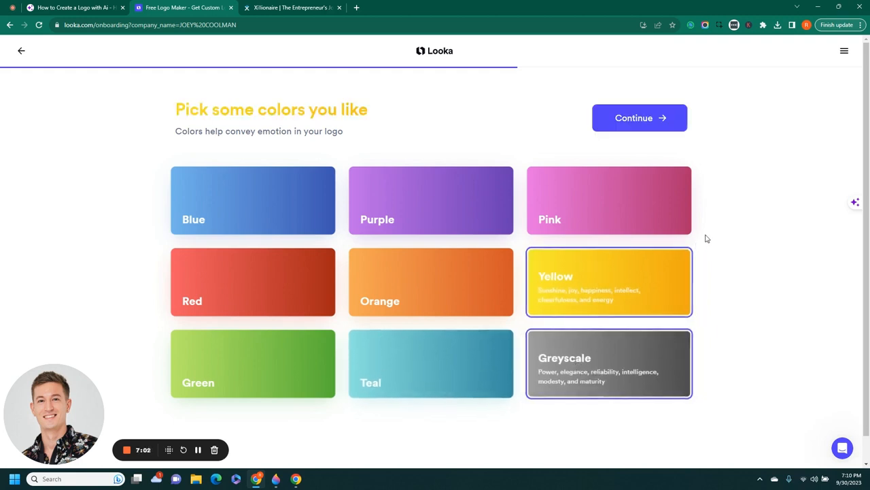
pyautogui.click(622, 117)
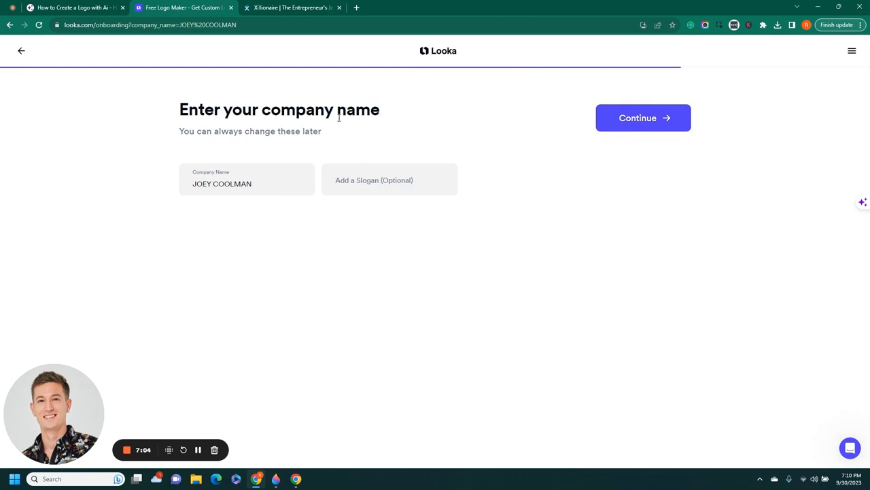
# Copy the slogan REAL ESTATE MOGUL from the PDF slide
pyautogui.click(85, 12)
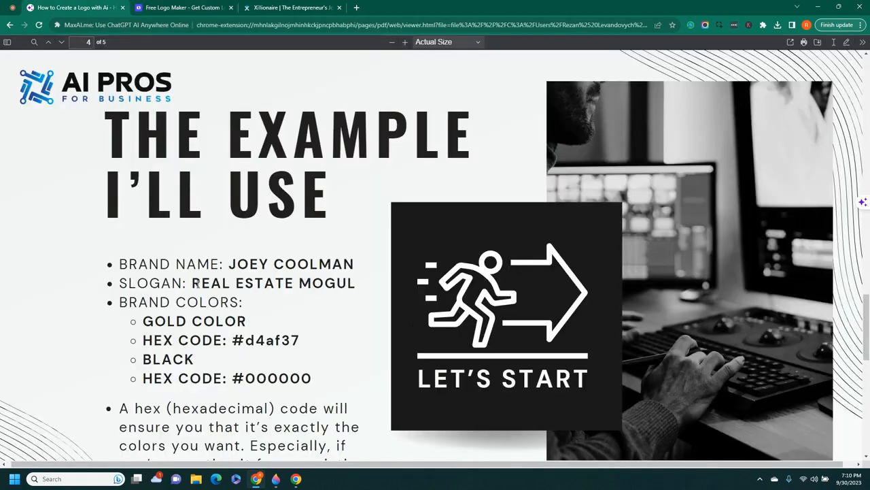
pyautogui.moveTo(195, 284); pyautogui.dragTo(361, 288)
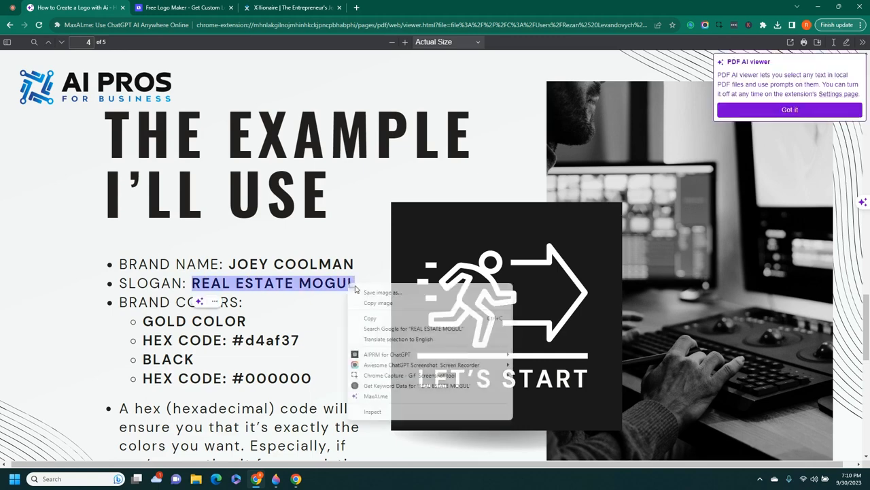
pyautogui.rightClick(341, 284)
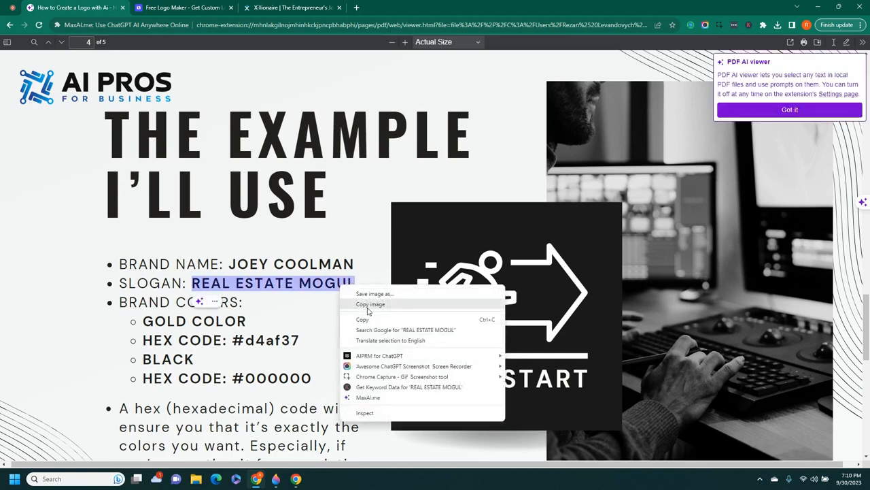
pyautogui.click(367, 302)
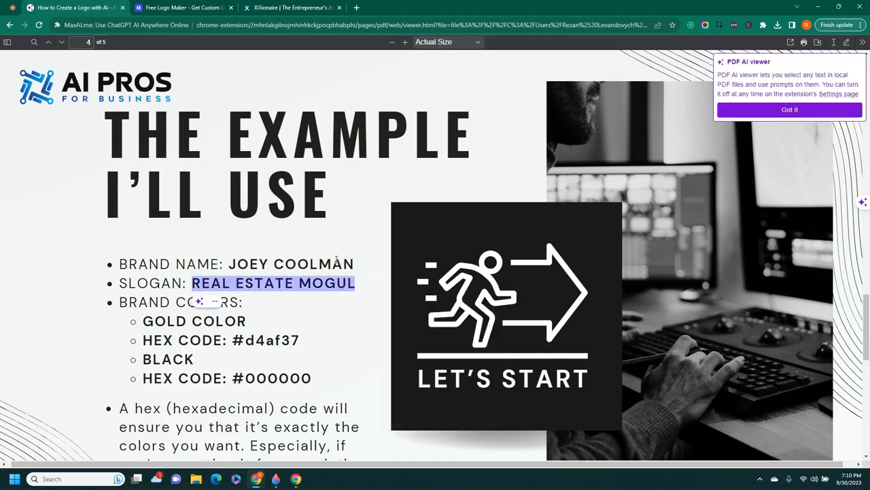
pyautogui.click(802, 111)
# Paste REAL ESTATE MOGUL into Looka's slogan field and continue
pyautogui.click(175, 6)
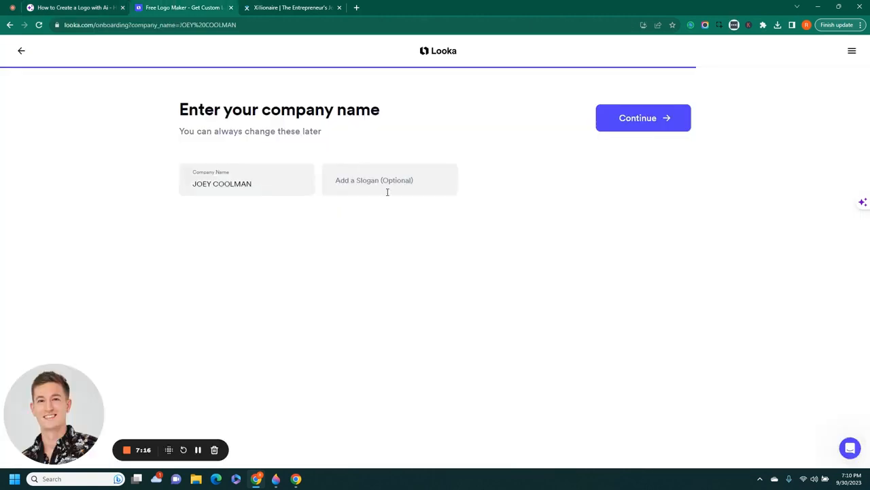
pyautogui.click(382, 192)
pyautogui.hotkey('ctrl', 'v')
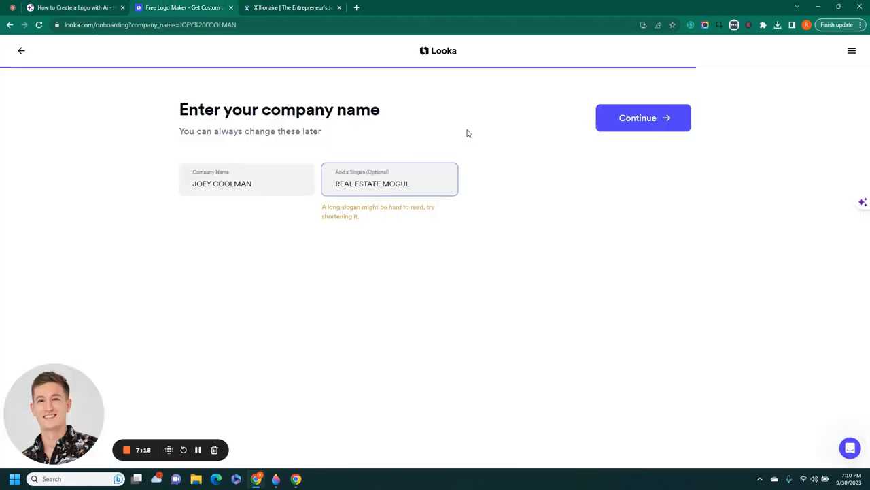
pyautogui.click(474, 179)
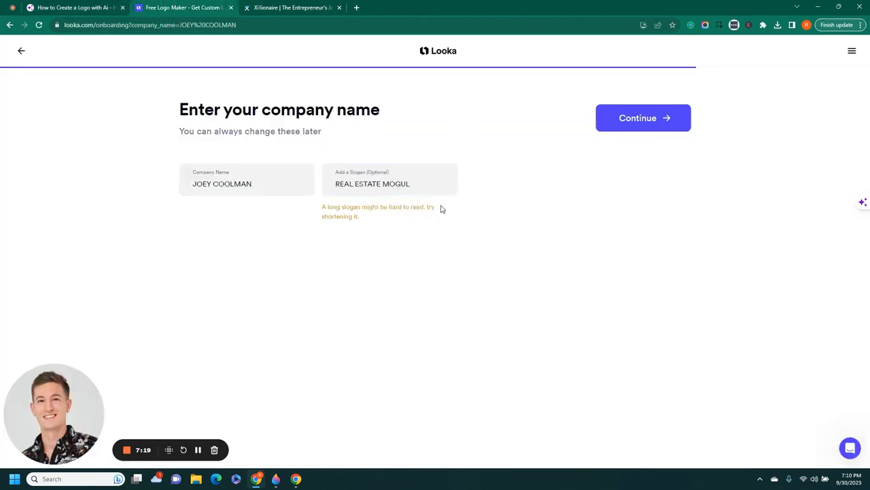
pyautogui.click(646, 129)
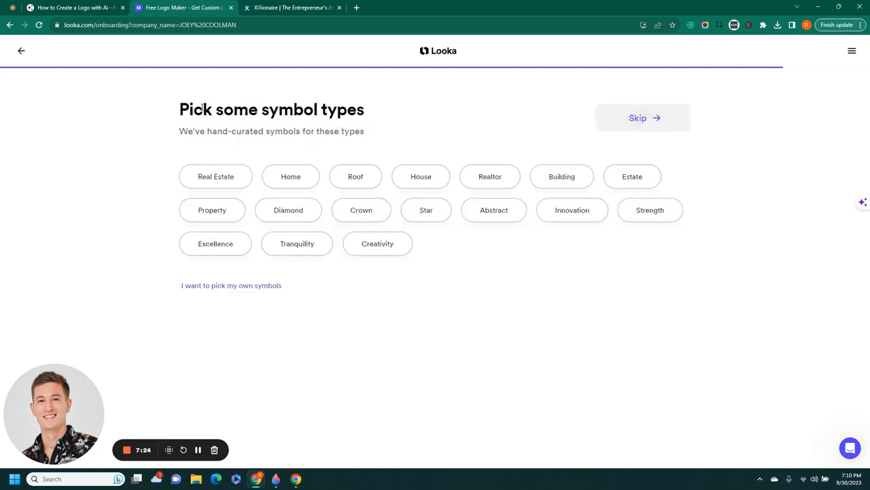
# Select Real Estate, Home, Property, Innovation and Excellence symbol types, then continue
pyautogui.click(202, 184)
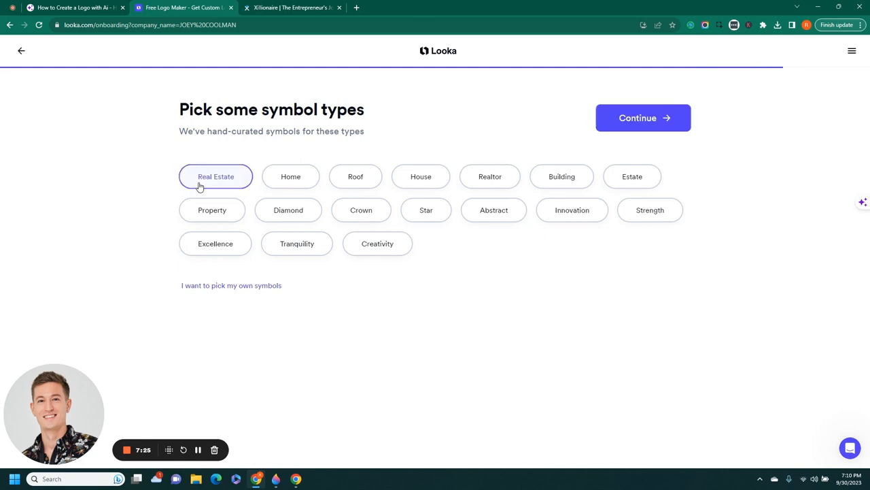
pyautogui.click(299, 189)
pyautogui.click(217, 219)
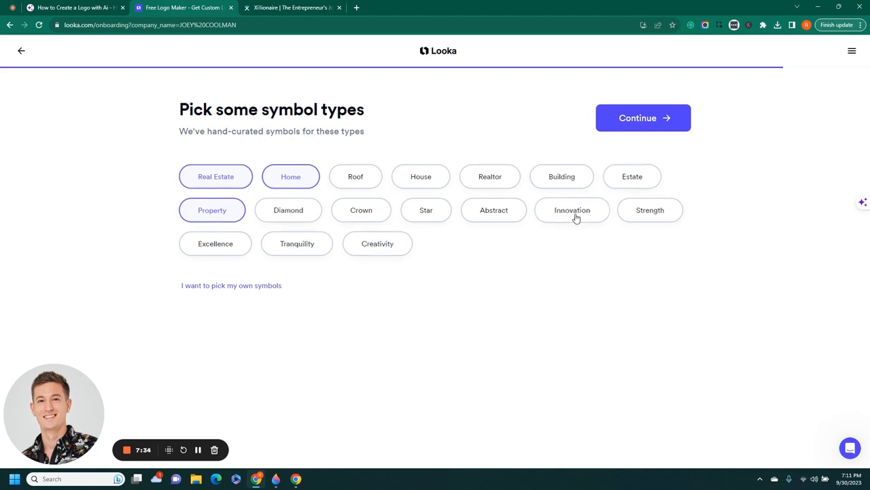
pyautogui.click(575, 216)
pyautogui.click(219, 251)
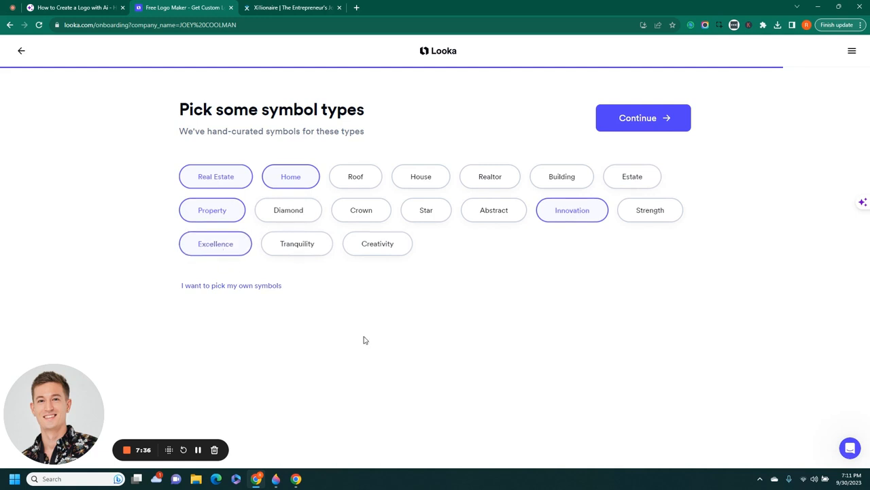
pyautogui.click(643, 121)
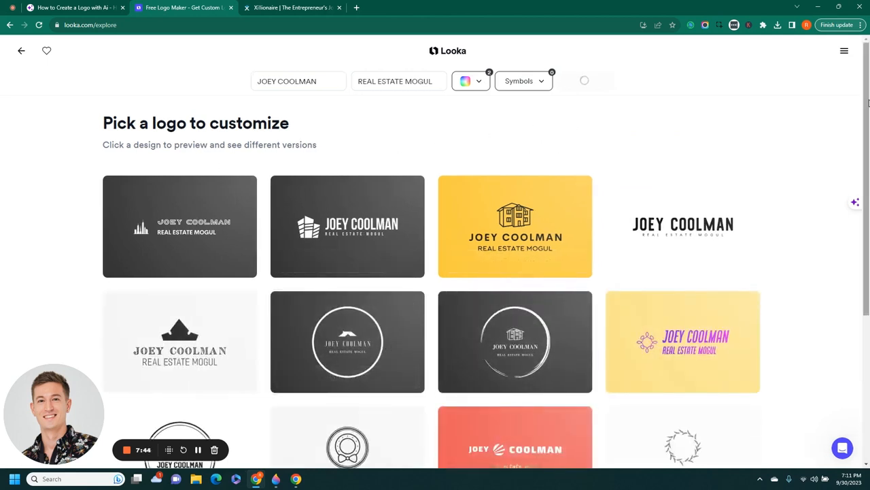
# Browse the generated logo grid and generate more logo ideas
pyautogui.moveTo(868, 121); pyautogui.dragTo(869, 285)
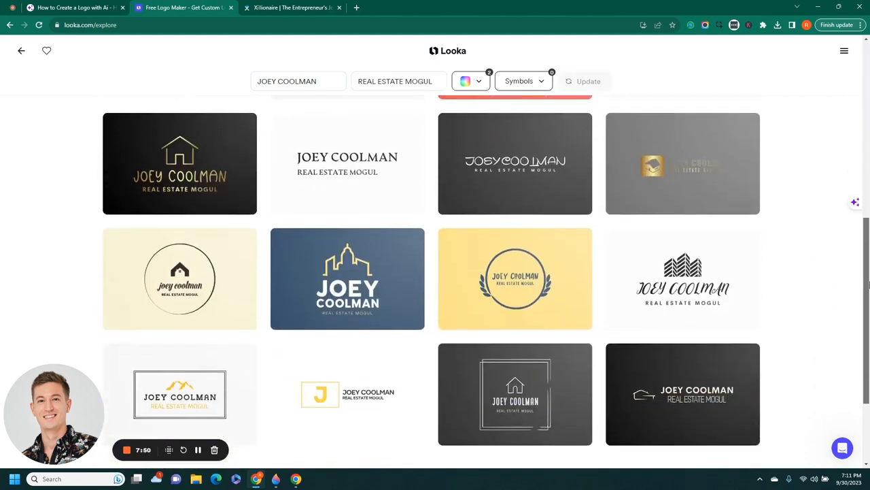
pyautogui.moveTo(869, 290); pyautogui.dragTo(868, 135)
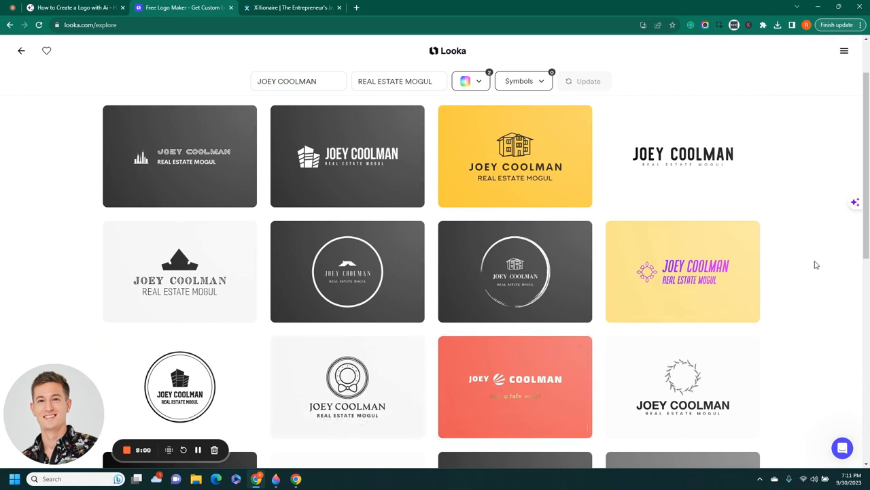
pyautogui.moveTo(869, 160); pyautogui.dragTo(868, 246)
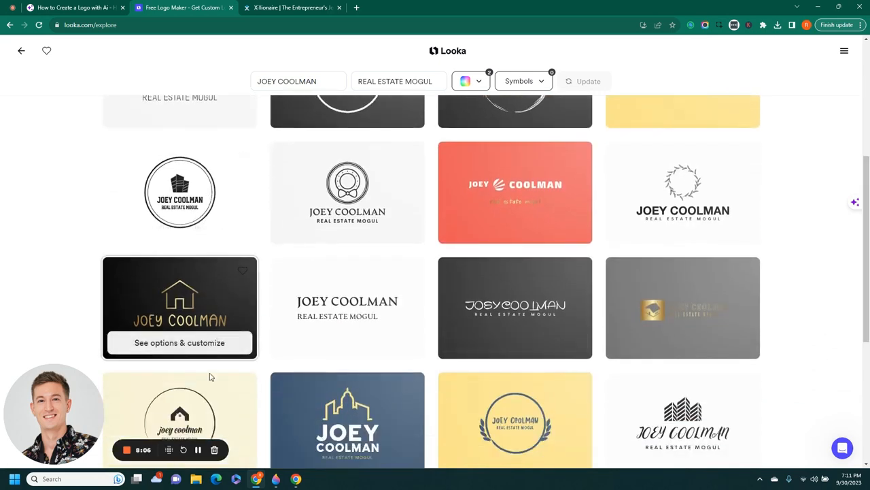
pyautogui.moveTo(867, 289); pyautogui.dragTo(865, 376)
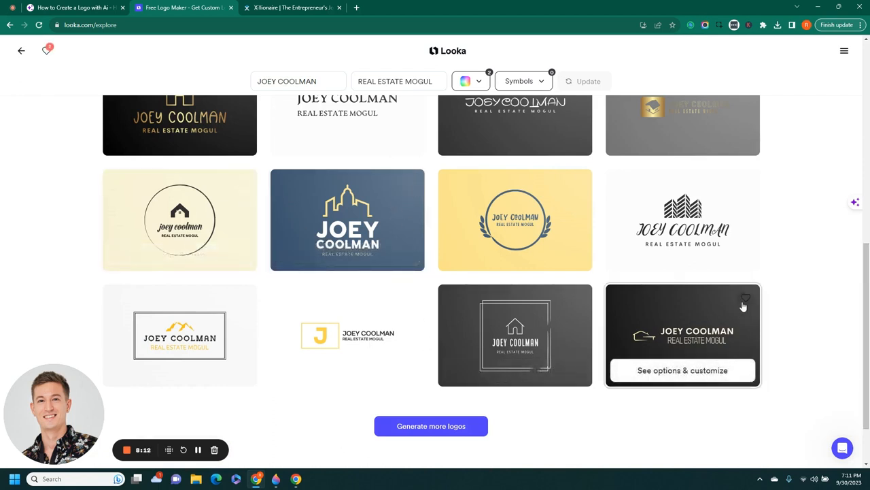
pyautogui.click(440, 432)
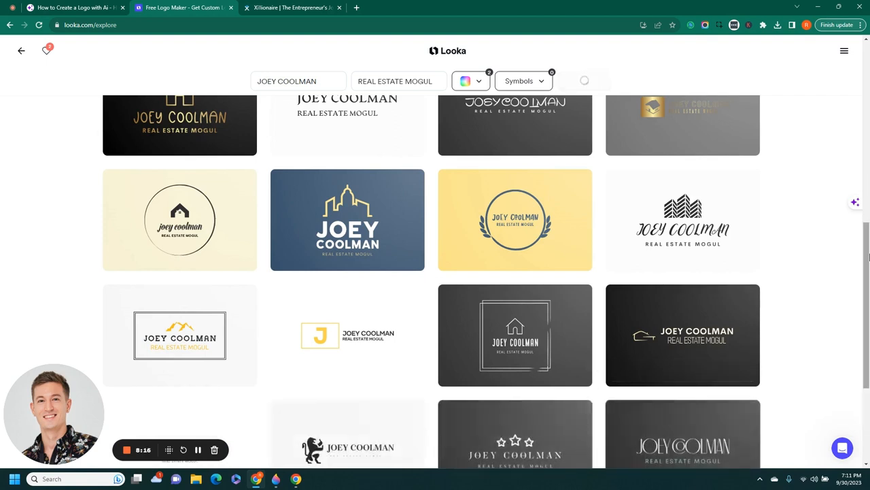
# Favourite the black logo with the gold house symbol, then generate another batch
pyautogui.scroll(-3, 868, 333)
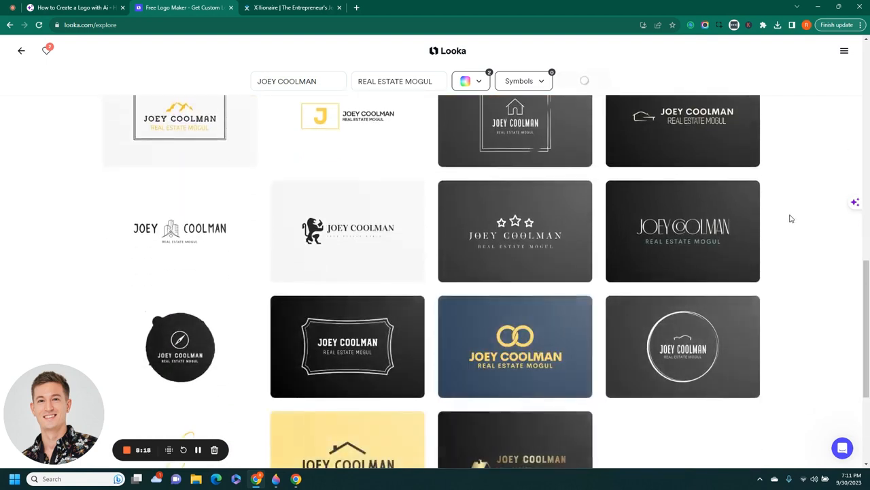
pyautogui.scroll(-3, 847, 272)
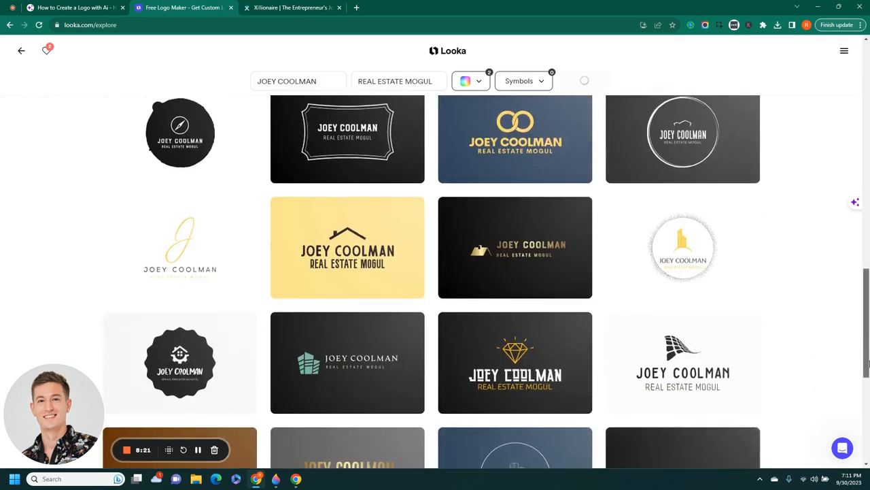
pyautogui.moveTo(507, 255)
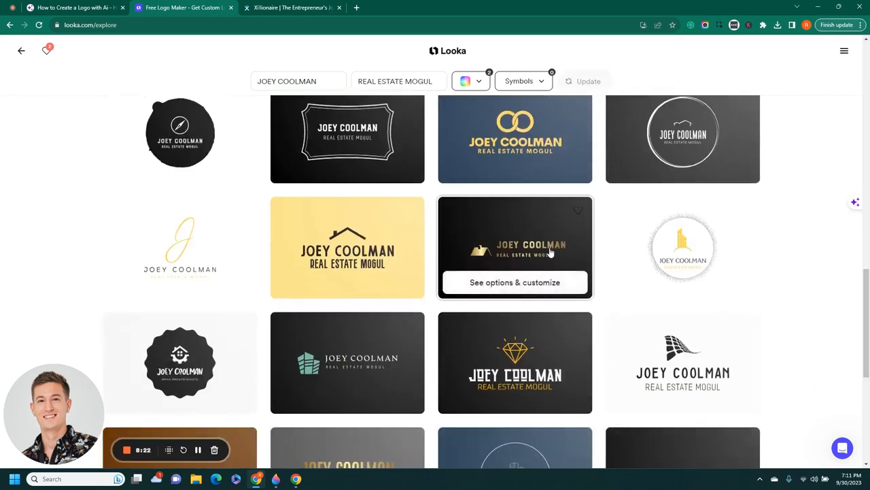
pyautogui.click(578, 211)
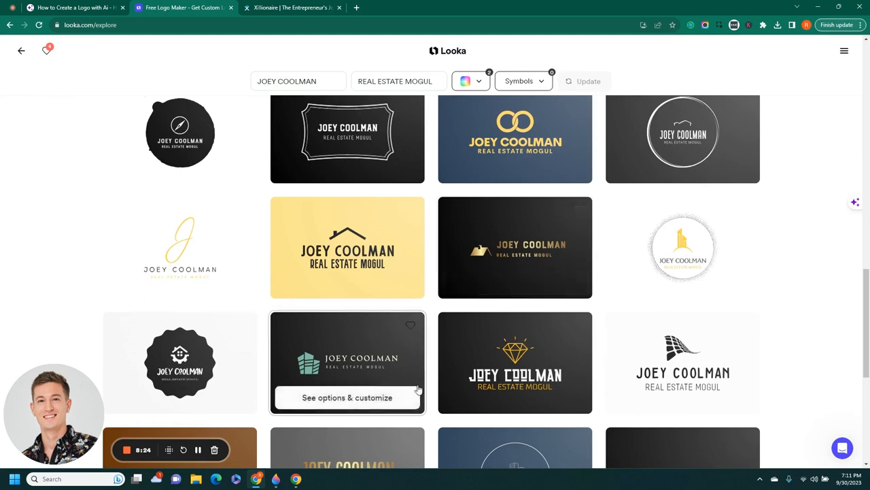
pyautogui.scroll(-3, 867, 360)
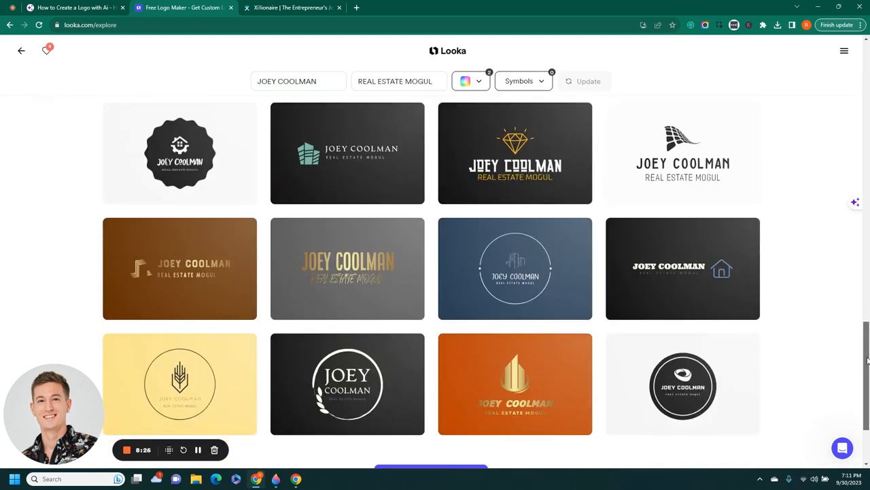
pyautogui.scroll(-1, 867, 360)
pyautogui.click(451, 400)
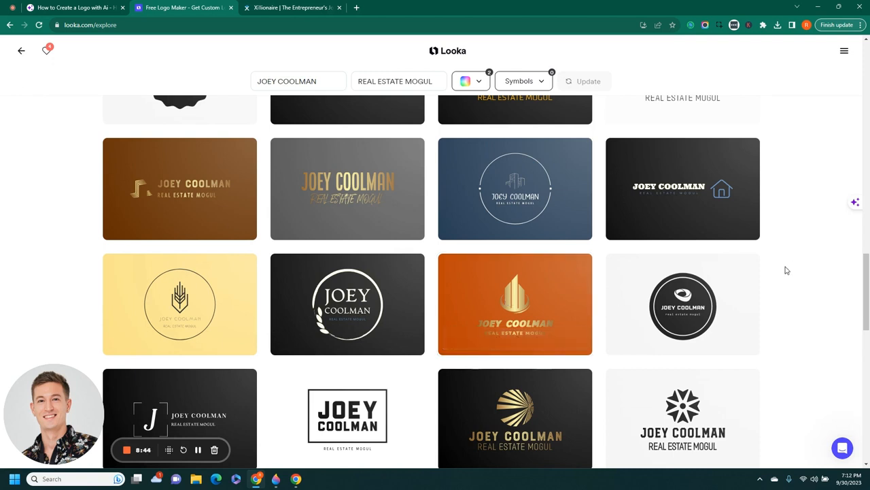
# Generate more logos and open the black logo with the gold stacked-building symbol for customizing
pyautogui.scroll(-3, 785, 271)
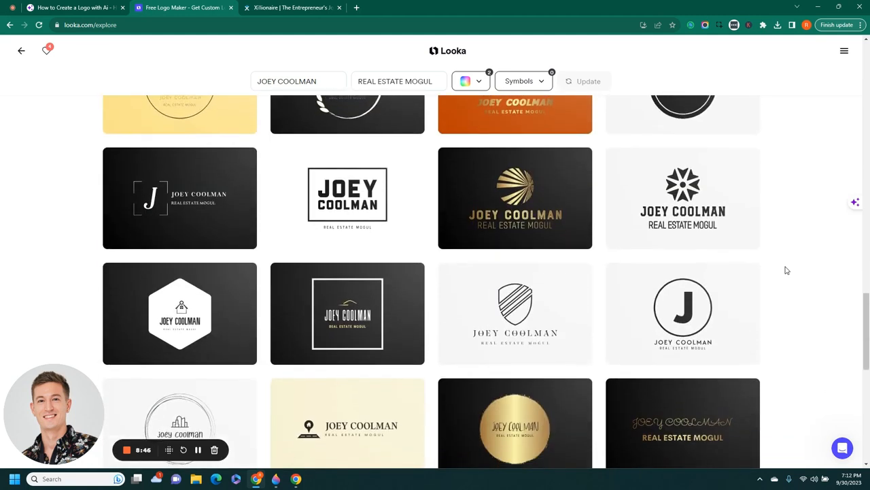
pyautogui.scroll(-3, 785, 270)
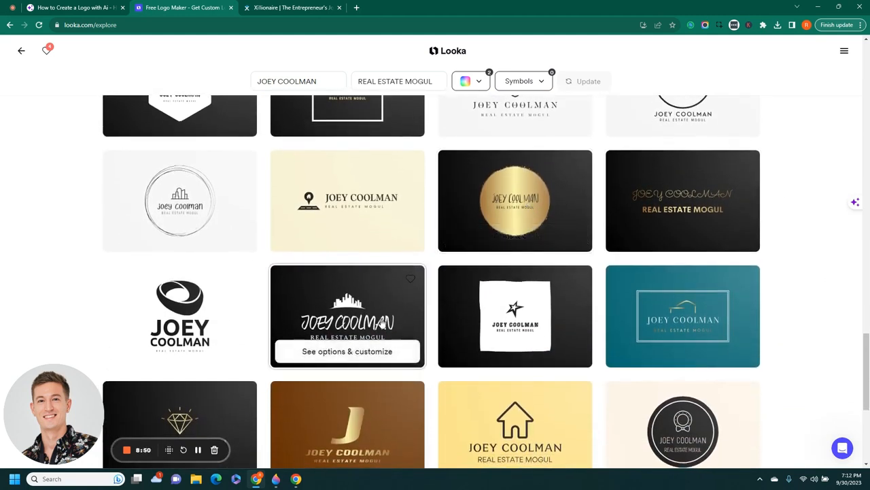
pyautogui.scroll(-2, 388, 435)
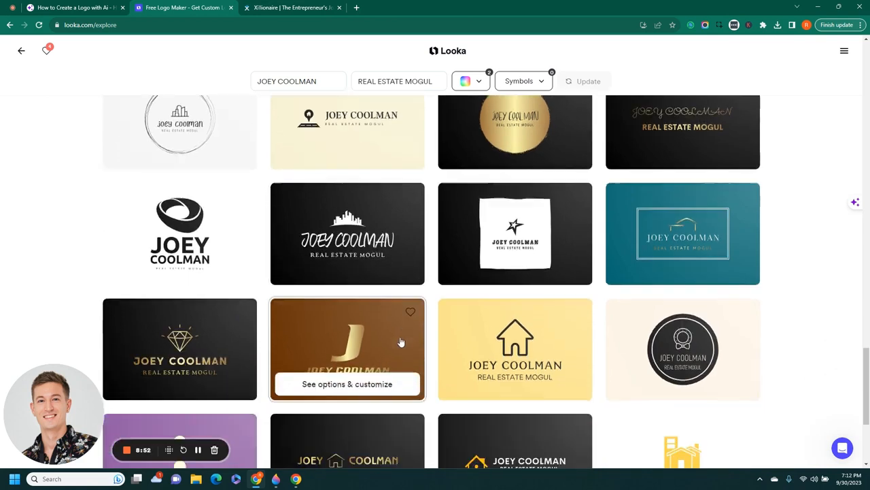
pyautogui.scroll(-2, 389, 303)
pyautogui.click(428, 351)
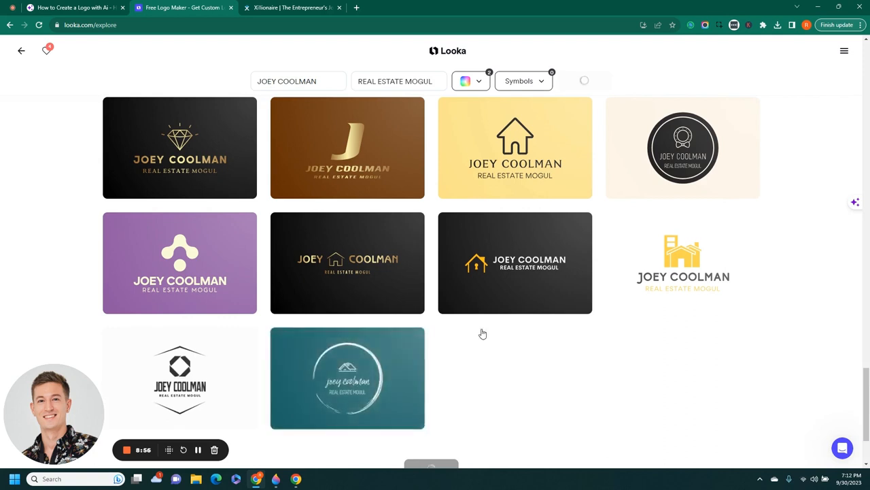
pyautogui.scroll(-2, 484, 333)
pyautogui.scroll(-1, 346, 337)
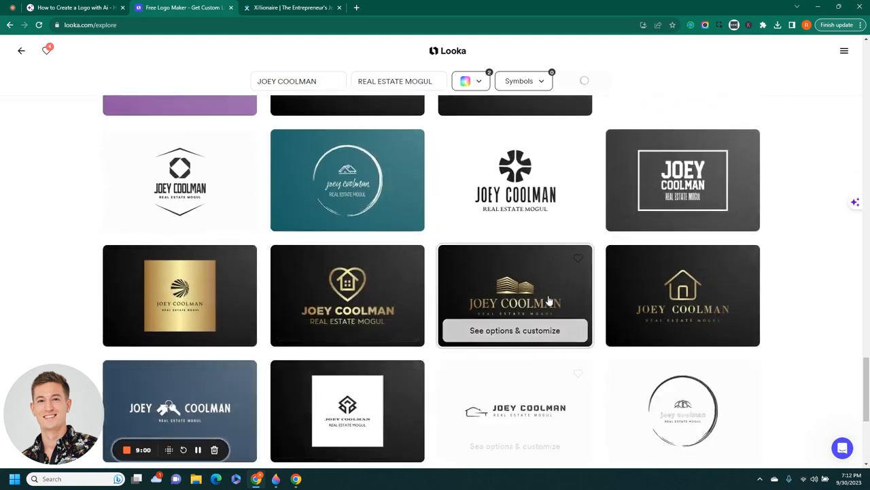
pyautogui.click(528, 332)
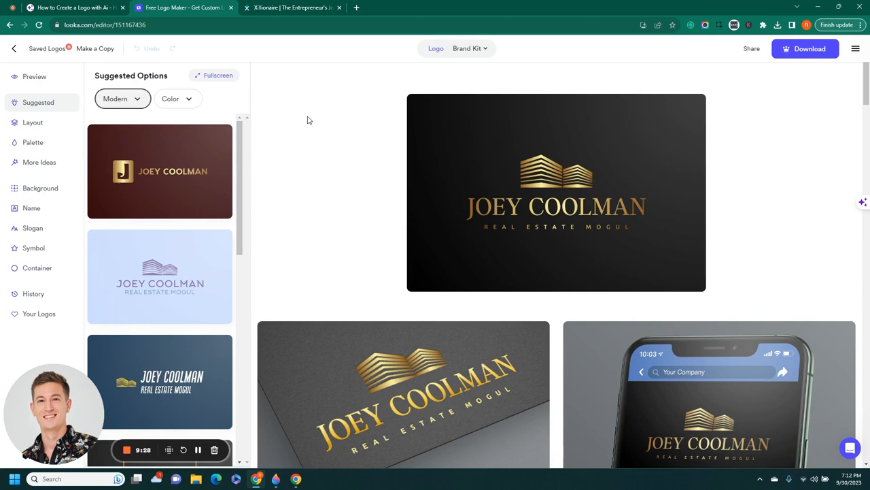
# Open the saved logos list, then close it to return to the gold-on-black JOEY COOLMAN editor
pyautogui.click(51, 49)
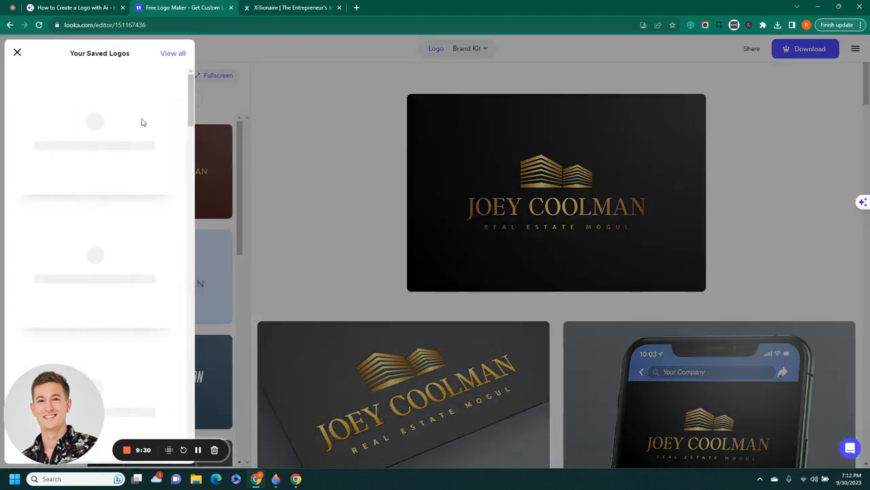
pyautogui.moveTo(190, 93)
pyautogui.mouseDown()
pyautogui.moveTo(192, 144)
pyautogui.moveTo(195, 95)
pyautogui.mouseUp()
pyautogui.moveTo(38, 179)
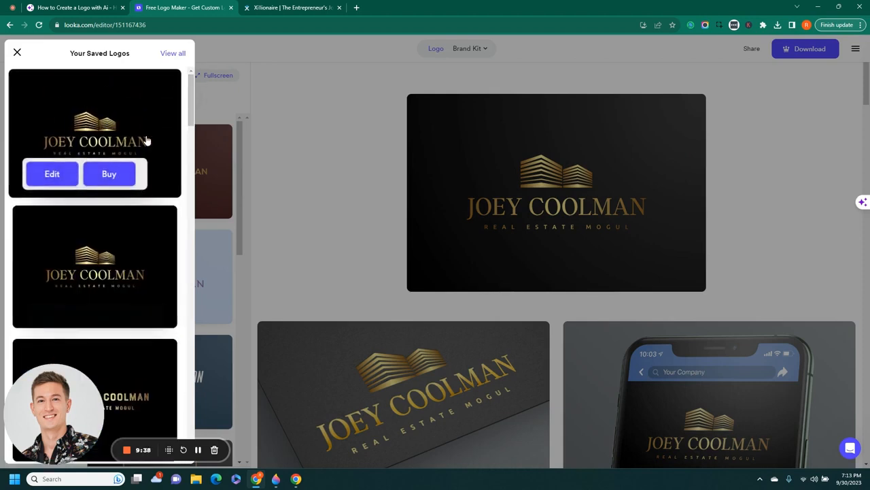
pyautogui.click(371, 146)
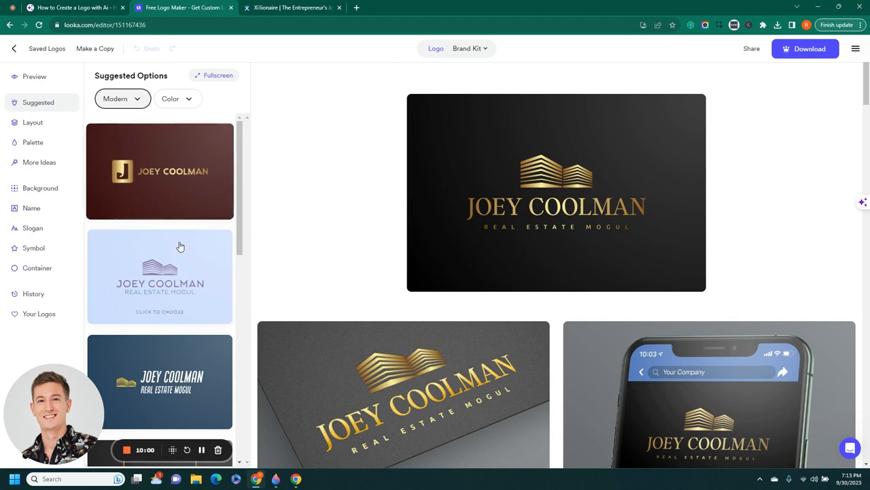
# Open Symbol Options for the gold building symbol on the JOEY COOLMAN logo
pyautogui.moveTo(240, 156); pyautogui.dragTo(320, 150)
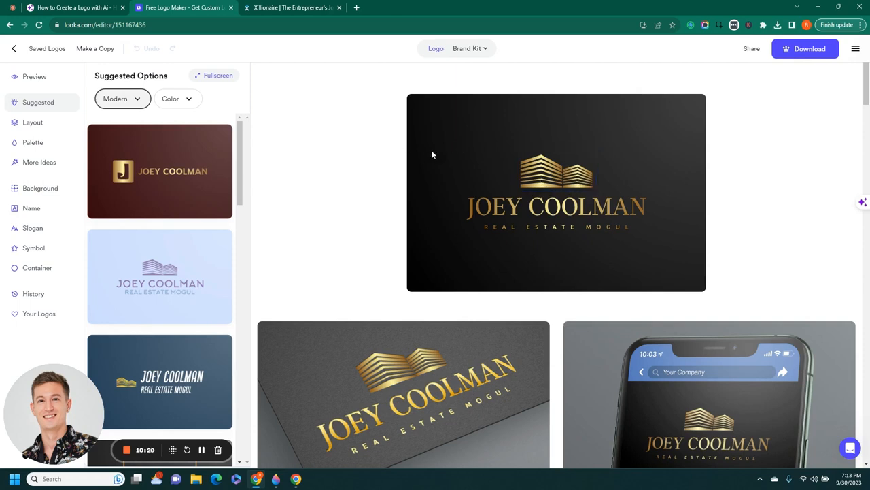
pyautogui.click(538, 175)
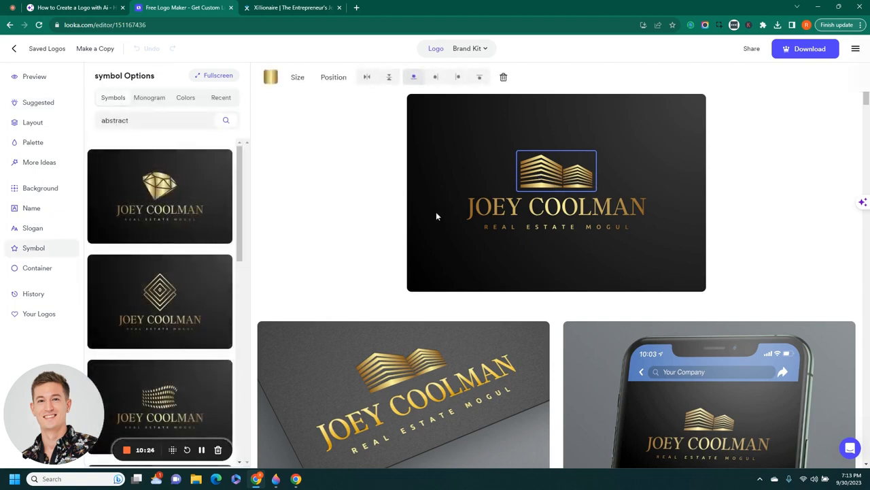
pyautogui.click(435, 80)
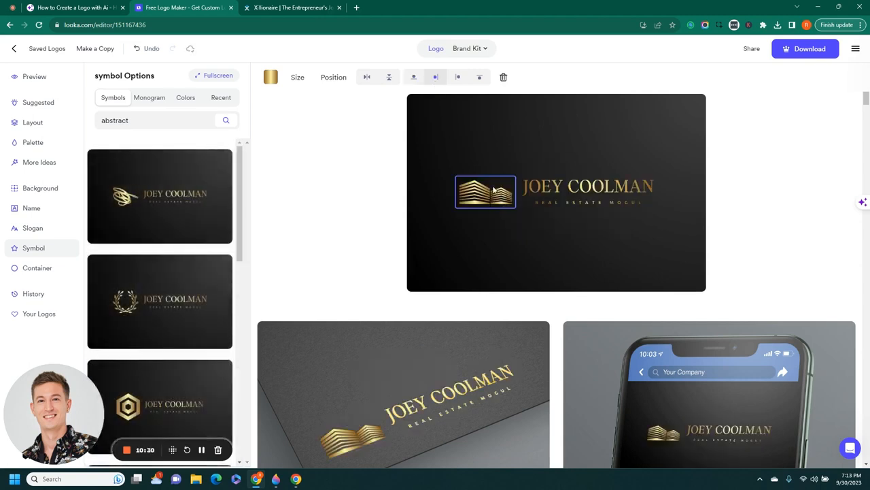
pyautogui.click(460, 80)
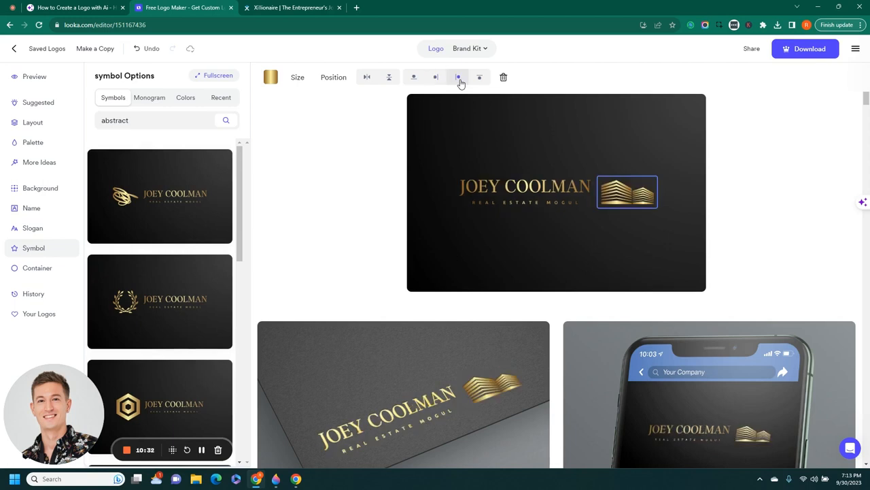
pyautogui.click(481, 79)
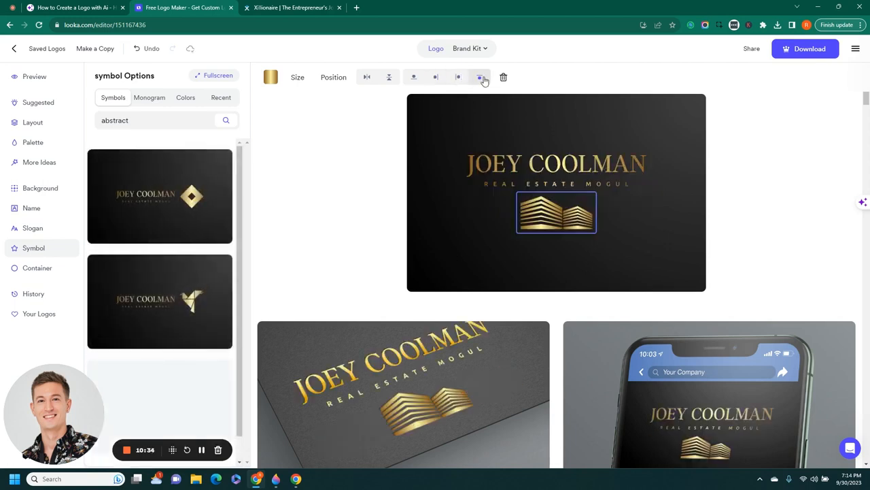
pyautogui.click(418, 79)
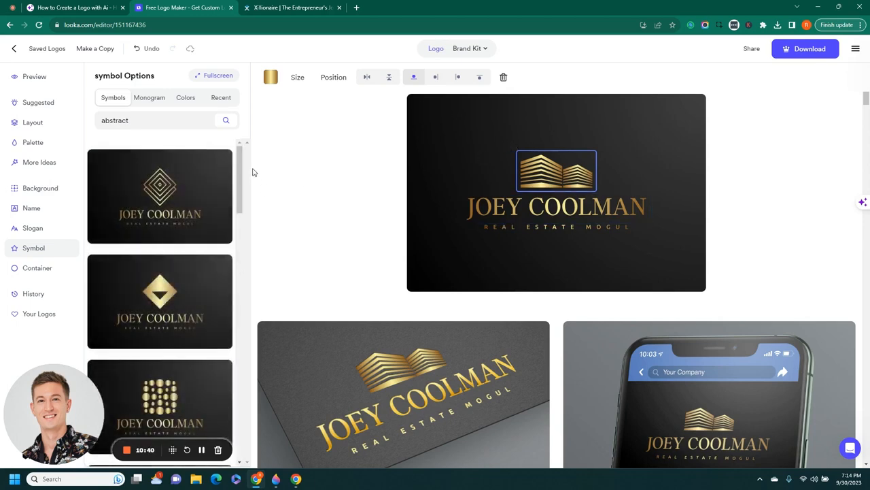
# Preview the laurel symbol, undo back to the building symbol, and select the REAL ESTATE MOGUL slogan
pyautogui.moveTo(240, 160); pyautogui.dragTo(242, 180)
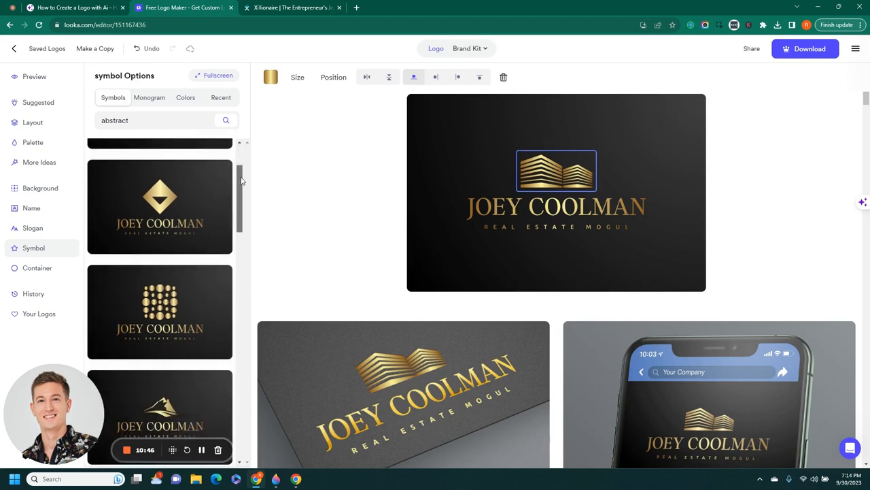
pyautogui.moveTo(242, 180); pyautogui.dragTo(278, 354)
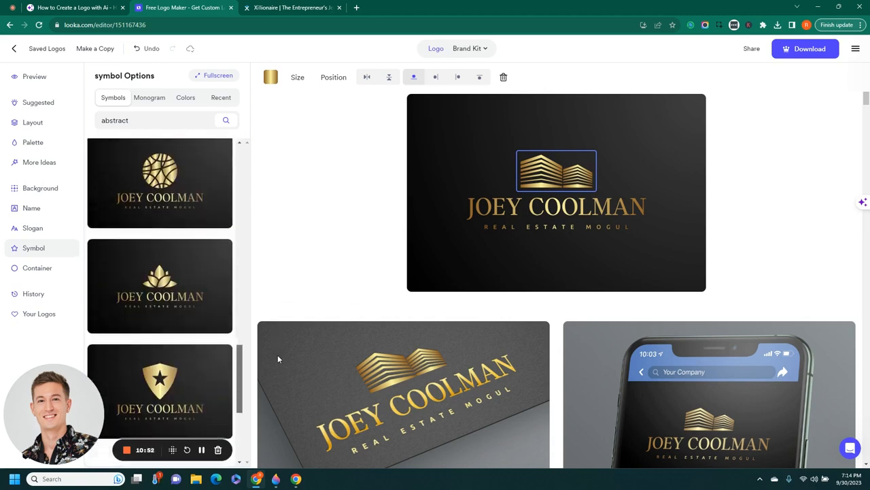
pyautogui.moveTo(250, 311)
pyautogui.mouseDown()
pyautogui.moveTo(242, 310)
pyautogui.moveTo(243, 365)
pyautogui.moveTo(260, 404)
pyautogui.mouseUp()
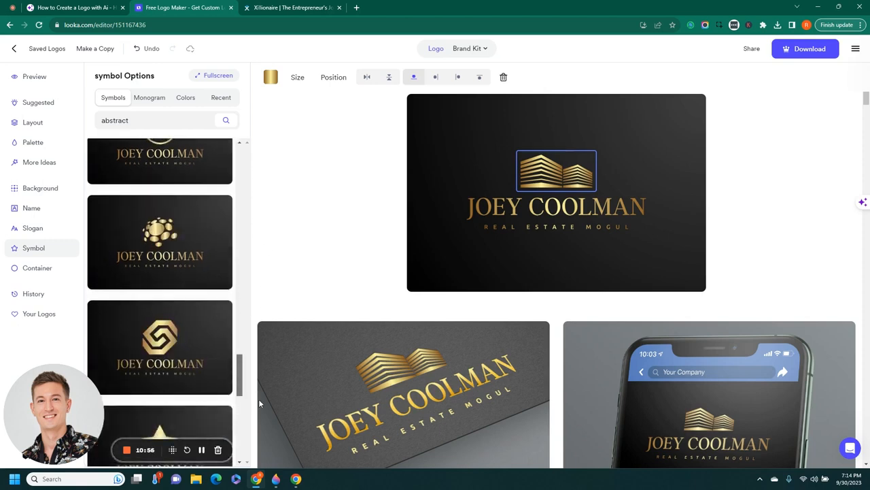
pyautogui.scroll(-3, 222, 235)
pyautogui.scroll(-5, 198, 330)
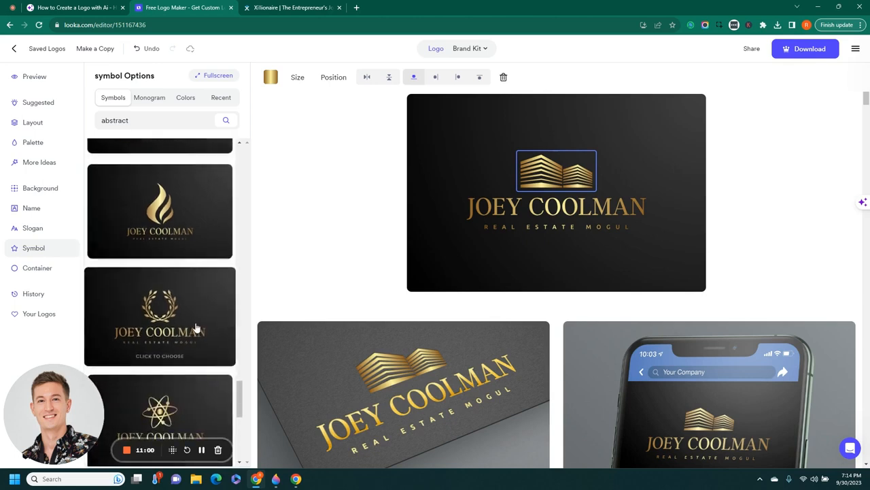
pyautogui.click(189, 332)
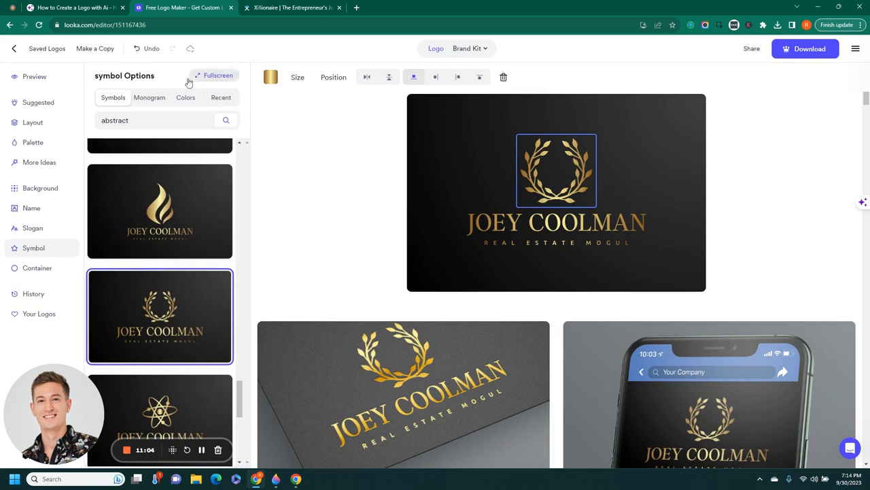
pyautogui.click(150, 54)
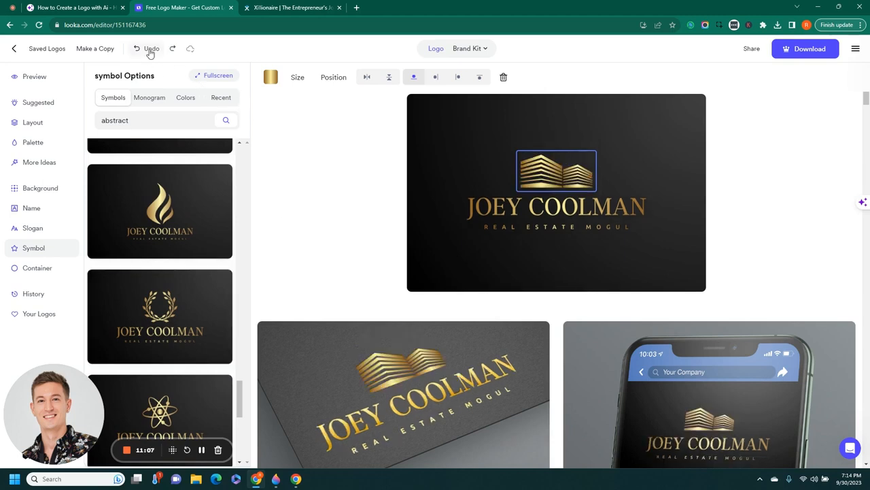
pyautogui.click(541, 228)
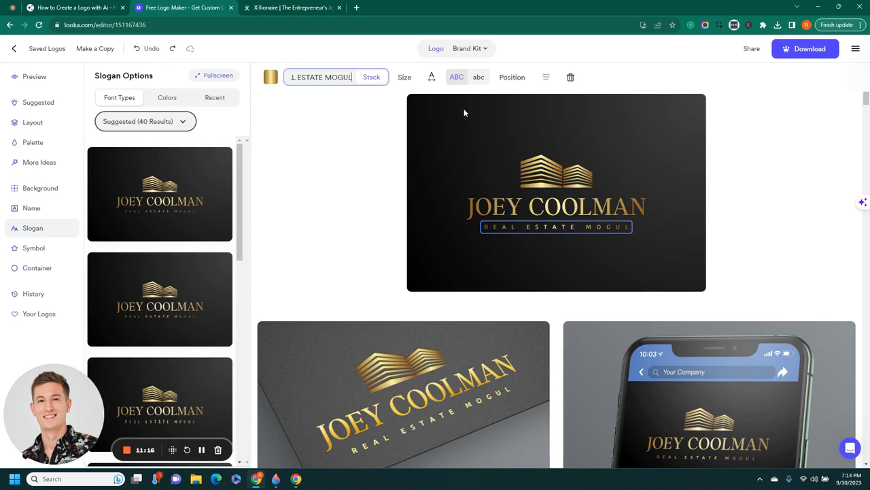
# Enlarge the REAL ESTATE MOGUL slogan to size 1.30
pyautogui.click(407, 78)
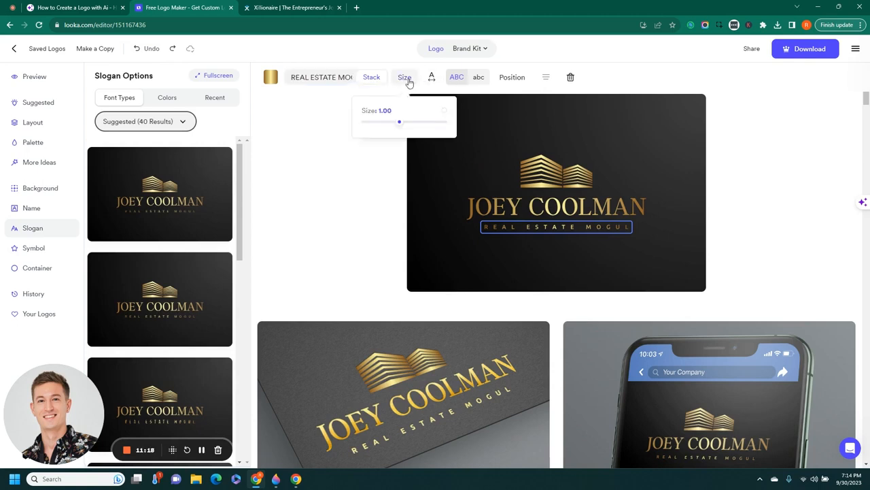
pyautogui.moveTo(399, 129); pyautogui.dragTo(412, 129)
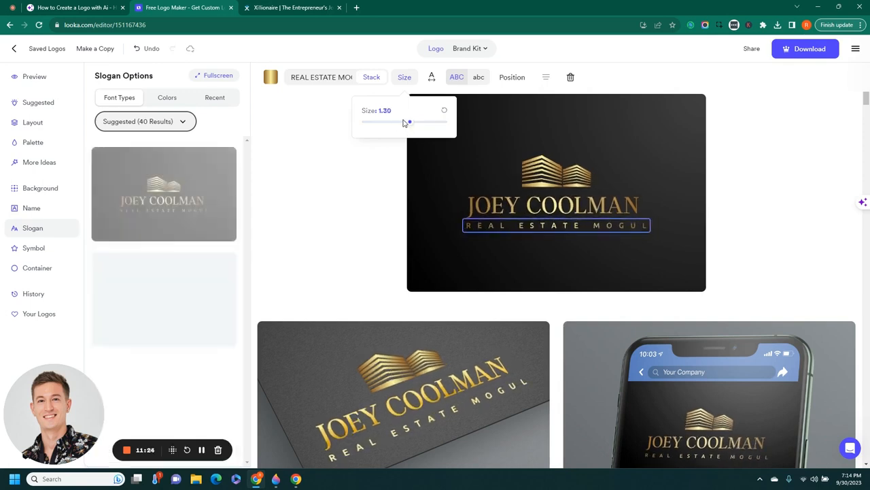
pyautogui.click(606, 270)
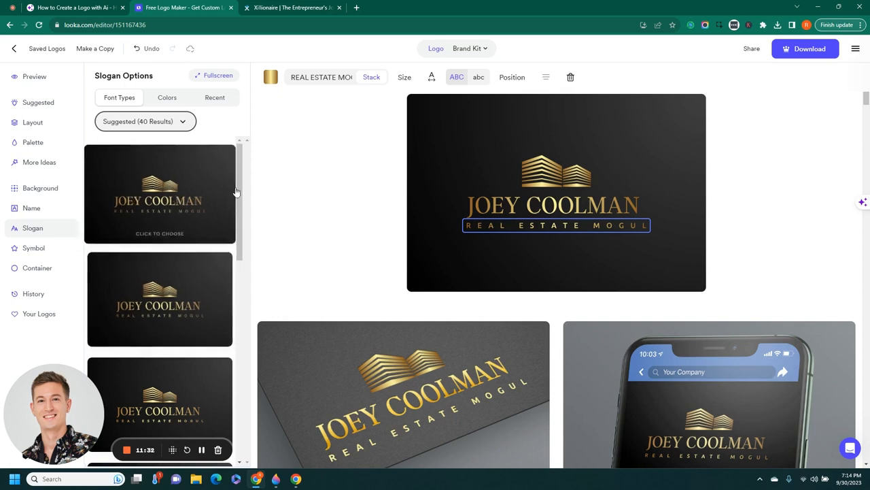
# Give the slogan the first Sans Serif font, then check the logo and reselect the slogan
pyautogui.moveTo(239, 174); pyautogui.dragTo(245, 276)
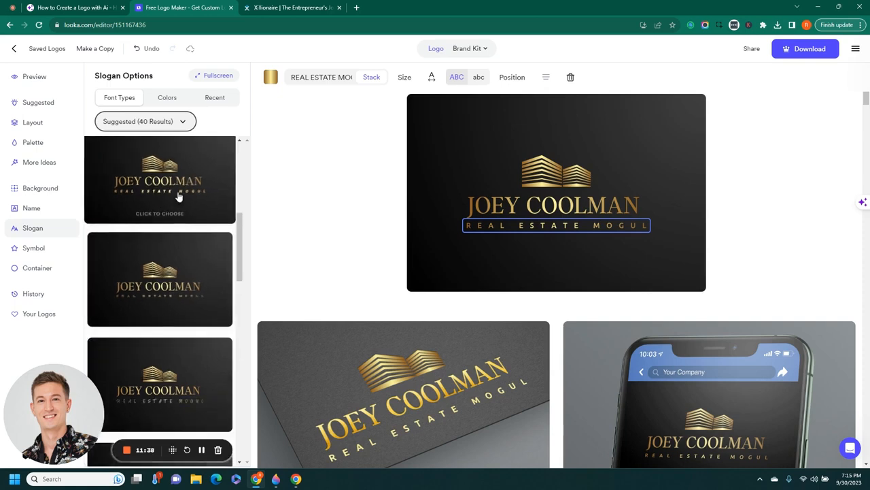
pyautogui.moveTo(240, 243); pyautogui.dragTo(253, 319)
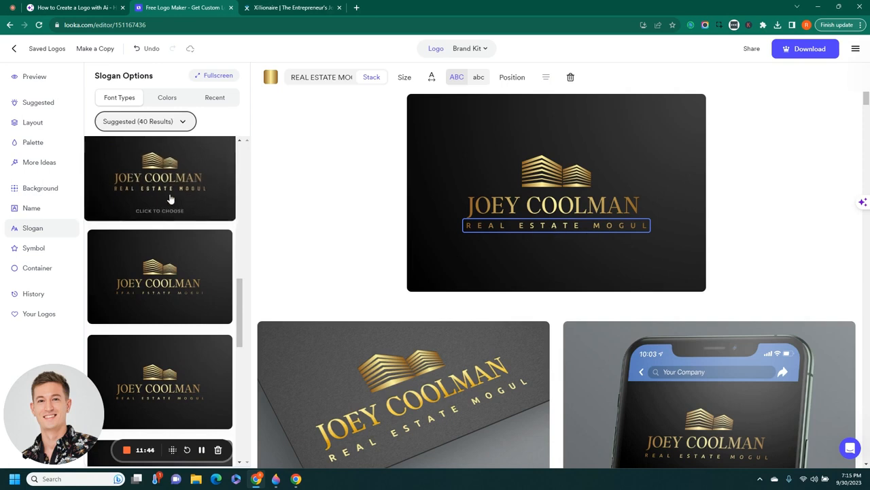
pyautogui.click(179, 121)
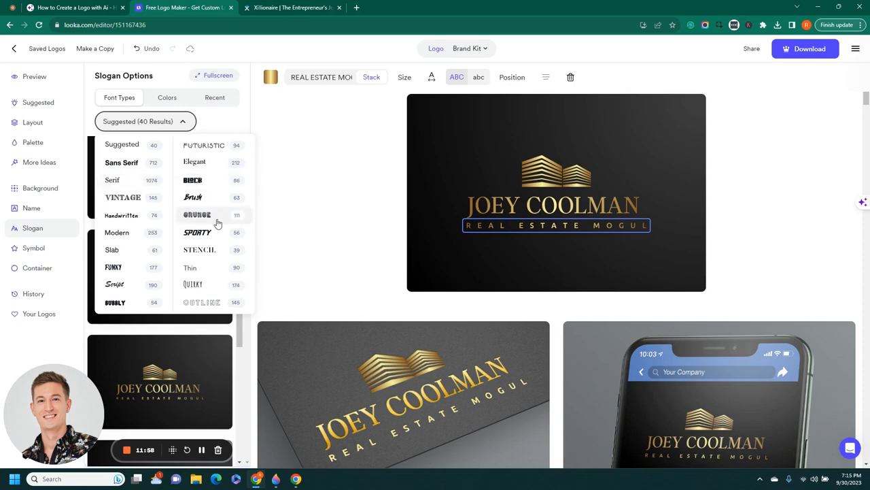
pyautogui.click(136, 167)
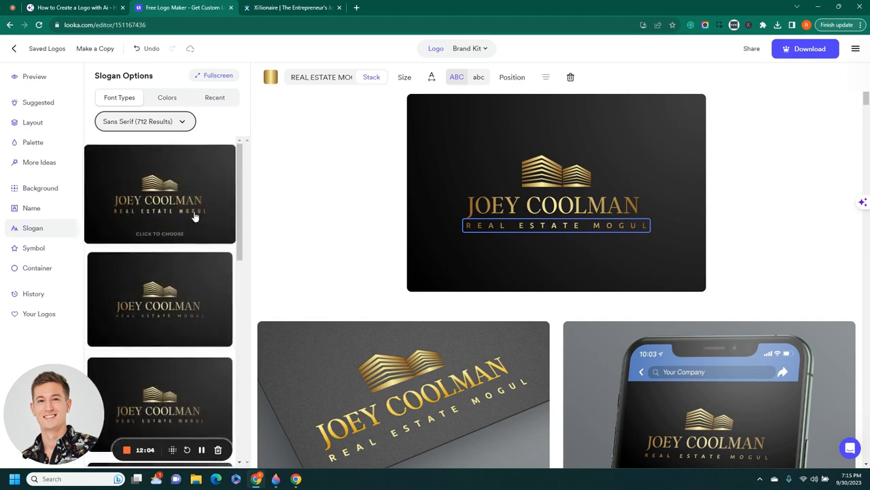
pyautogui.click(194, 217)
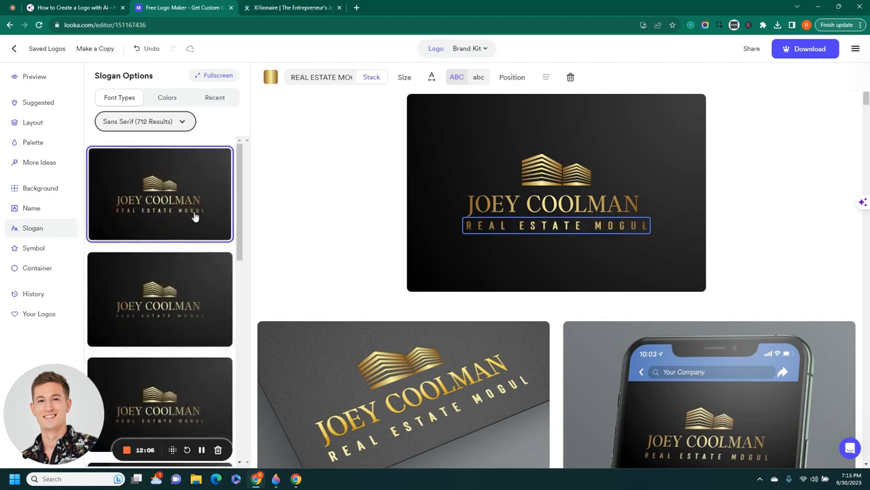
pyautogui.click(383, 201)
pyautogui.click(556, 229)
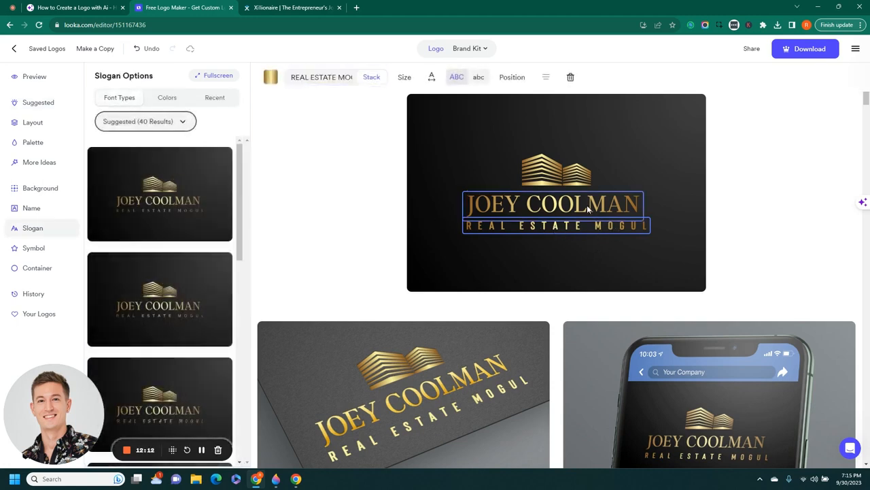
# Select the JOEY COOLMAN name and apply the recent gold colour to it
pyautogui.click(329, 230)
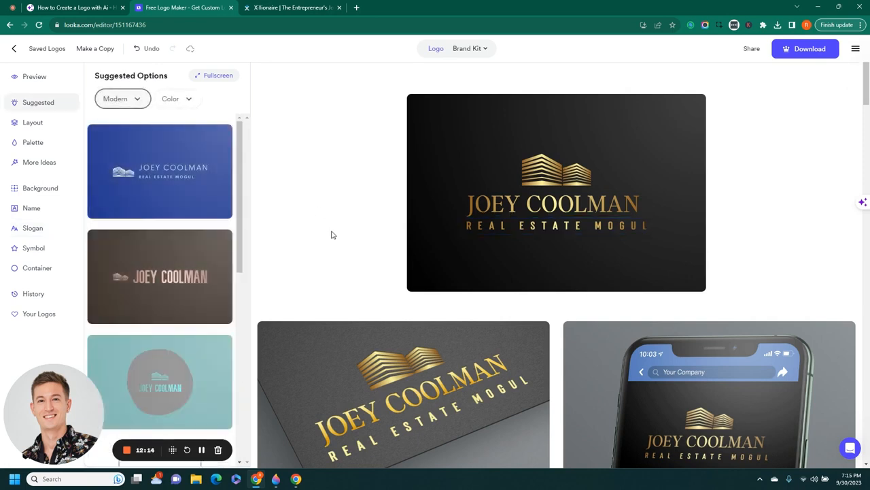
pyautogui.click(503, 215)
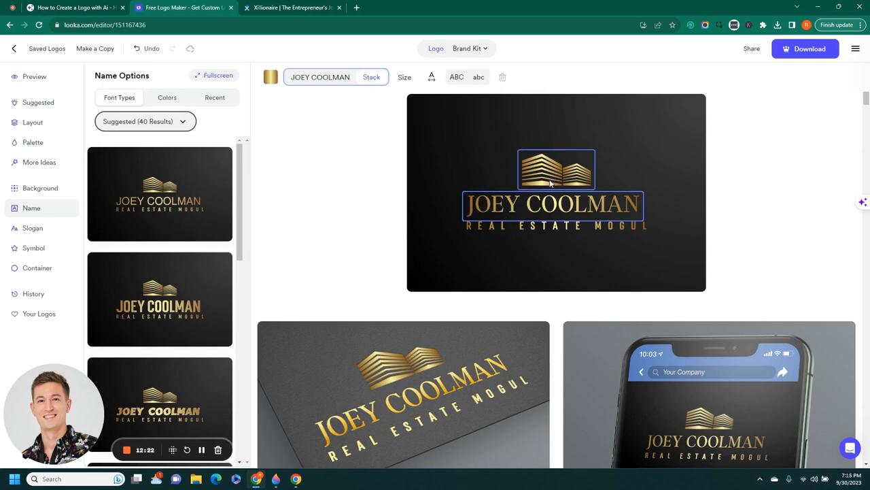
pyautogui.click(271, 79)
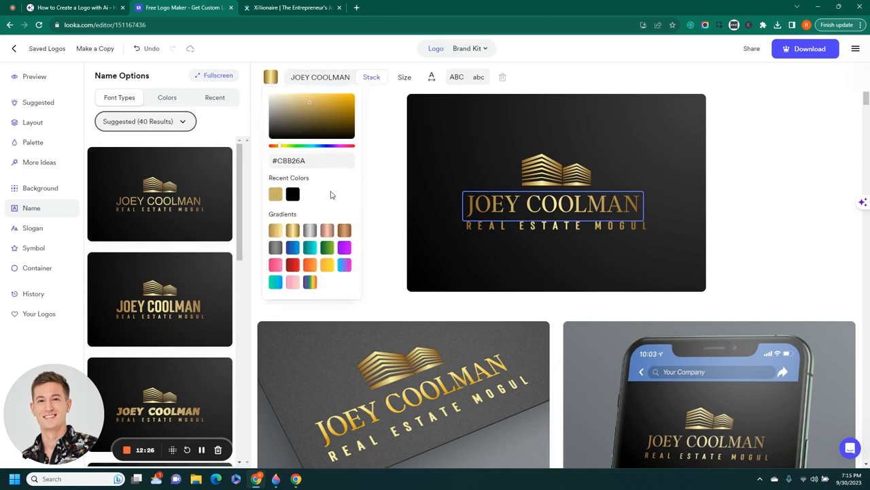
pyautogui.click(276, 199)
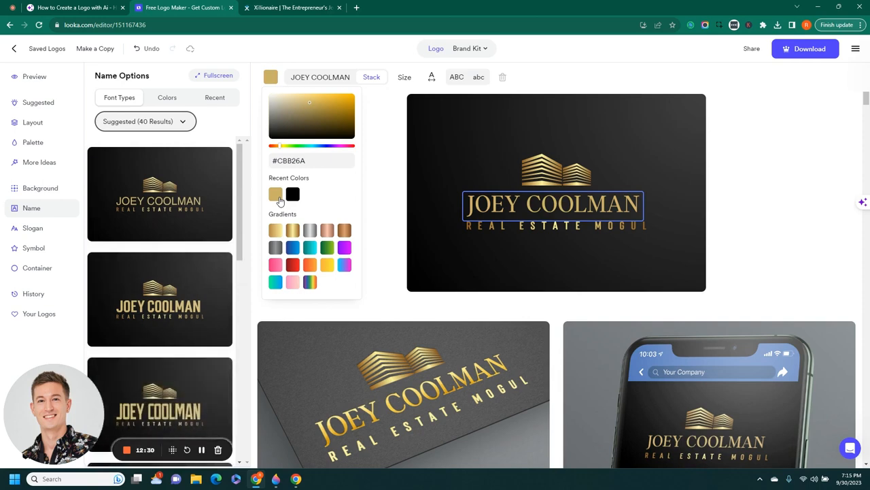
# Copy the gold hex #D4AF37 from the brand PDF and paste it as the name's colour
pyautogui.click(93, 7)
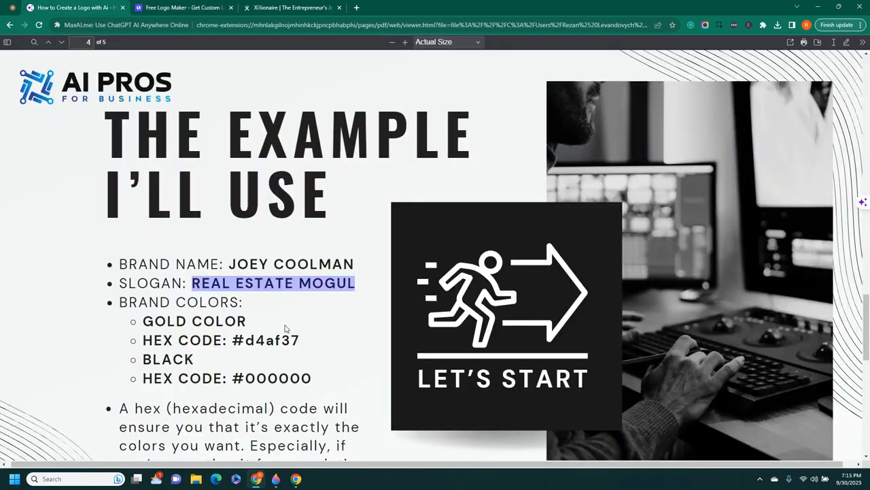
pyautogui.moveTo(235, 338)
pyautogui.mouseDown()
pyautogui.moveTo(305, 341)
pyautogui.moveTo(233, 340)
pyautogui.mouseUp()
pyautogui.rightClick(262, 340)
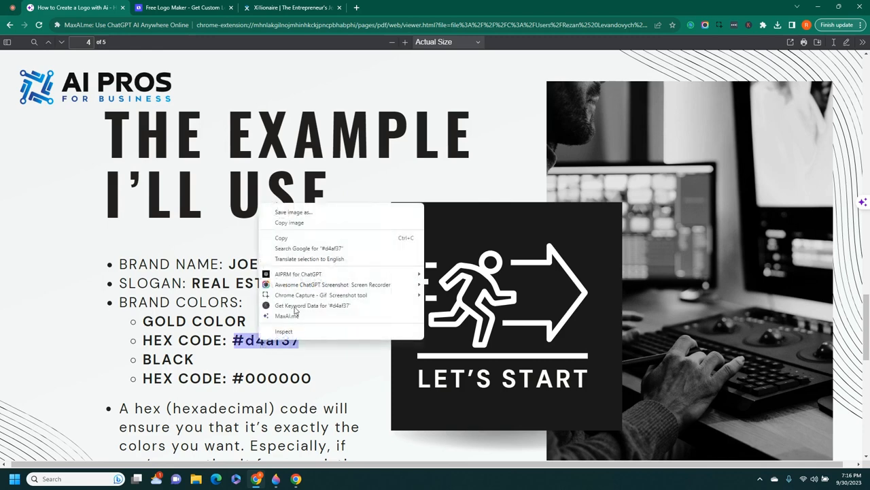
pyautogui.click(290, 220)
pyautogui.click(195, 7)
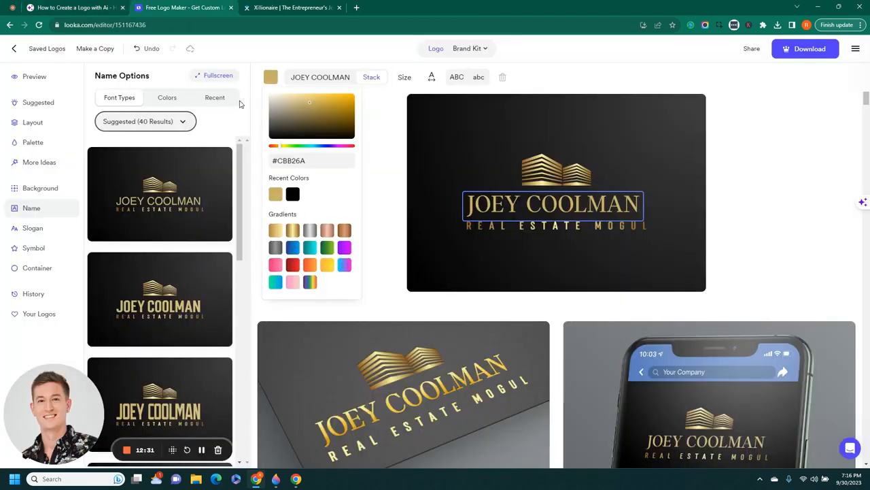
pyautogui.click(314, 161)
pyautogui.hotkey('ctrl', 'v')
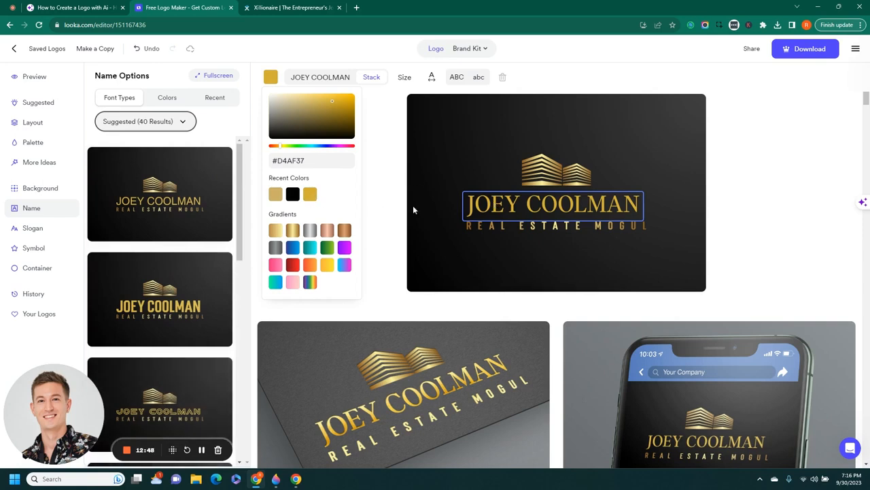
pyautogui.click(430, 187)
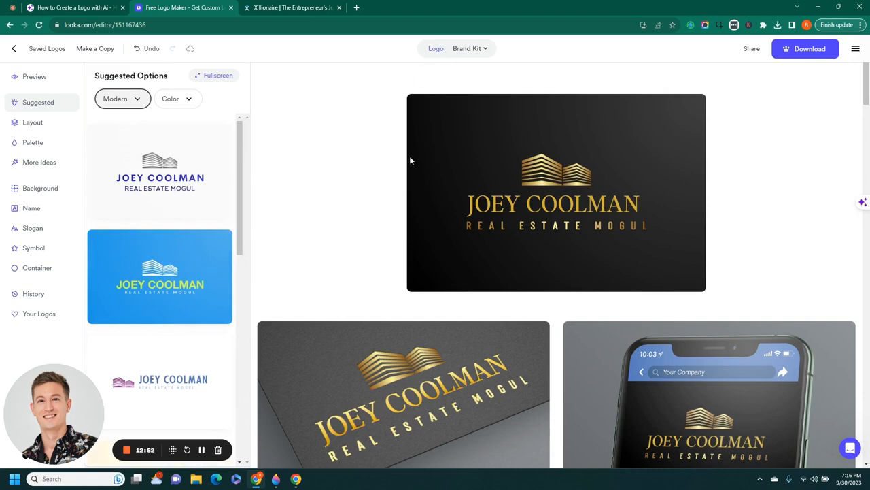
# Try a gold background colour, then set the logo background back to black
pyautogui.click(39, 188)
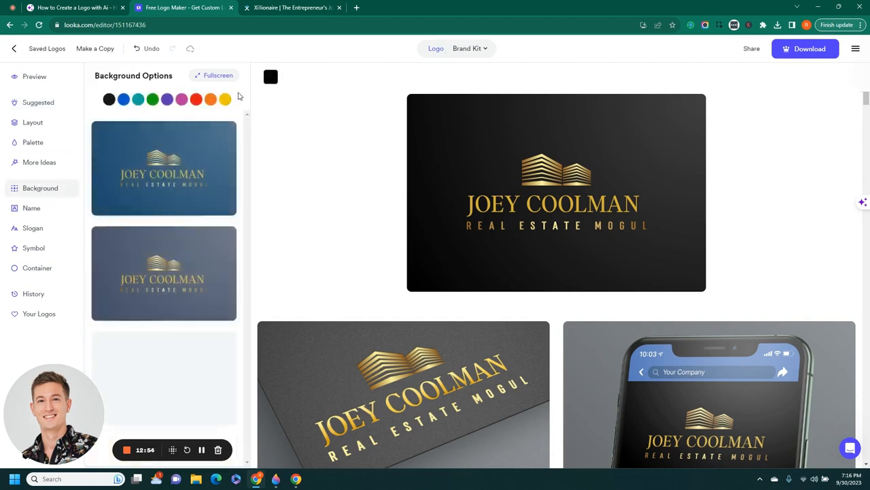
pyautogui.click(272, 78)
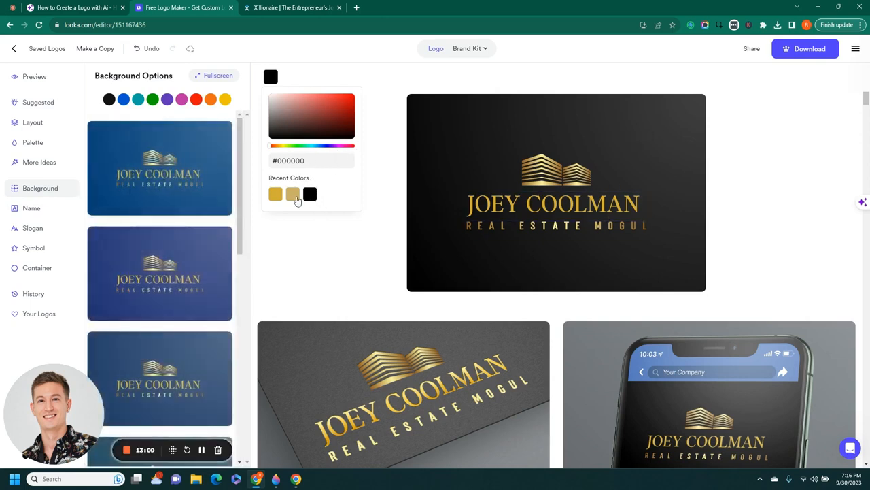
pyautogui.click(293, 195)
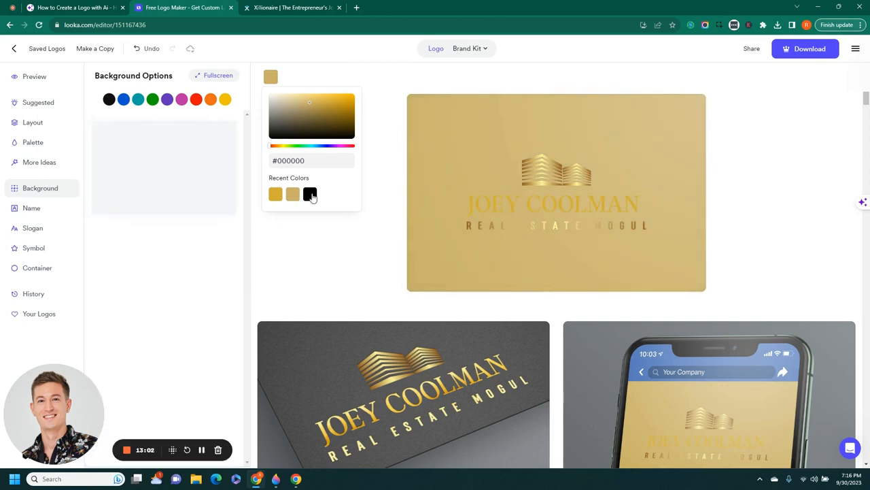
pyautogui.click(310, 195)
pyautogui.click(350, 250)
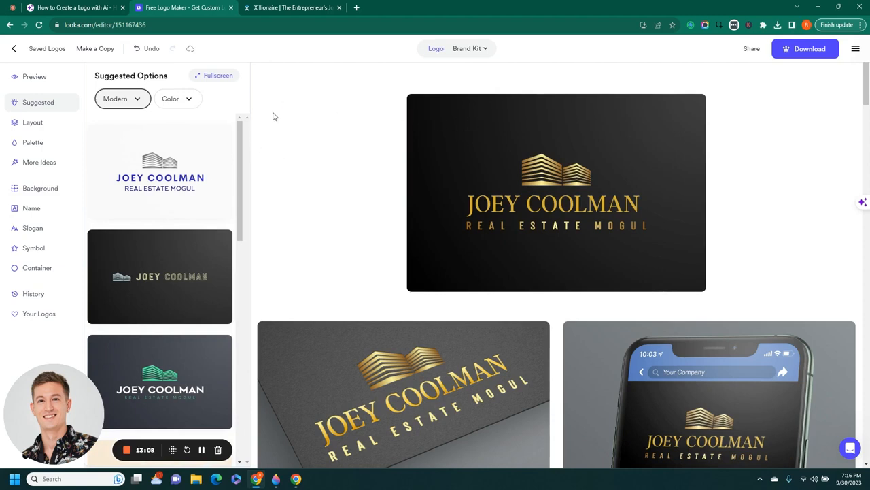
# Browse more background variations, then bring up the colour palette options
pyautogui.click(21, 194)
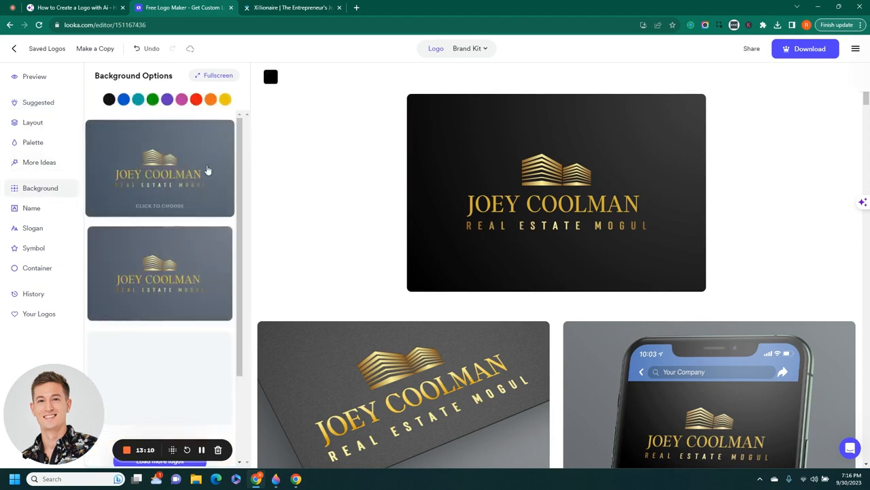
pyautogui.scroll(-2, 163, 225)
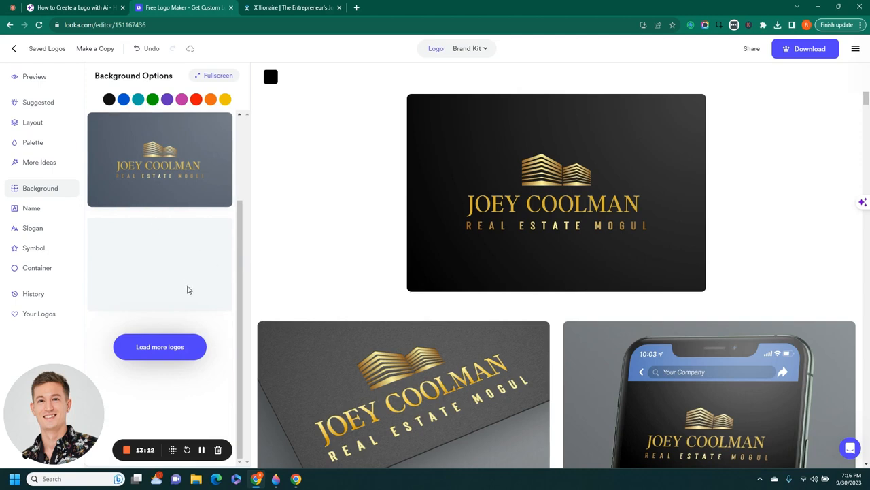
pyautogui.click(151, 355)
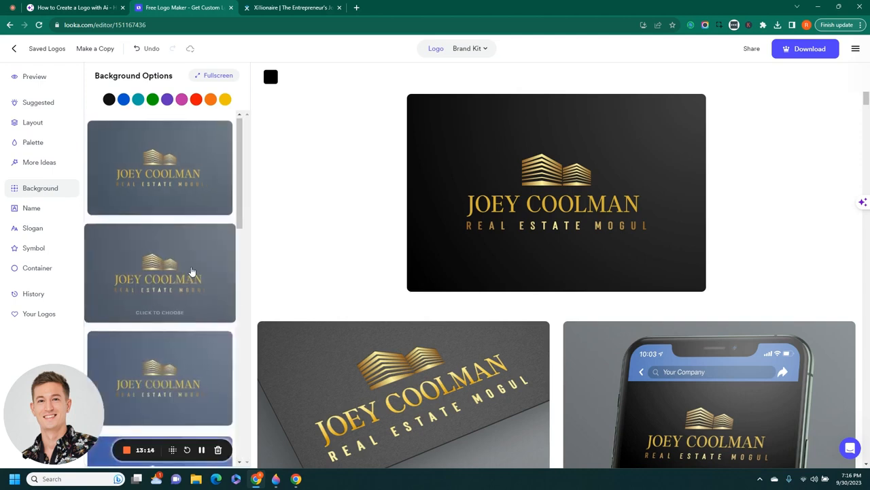
pyautogui.scroll(-4, 190, 273)
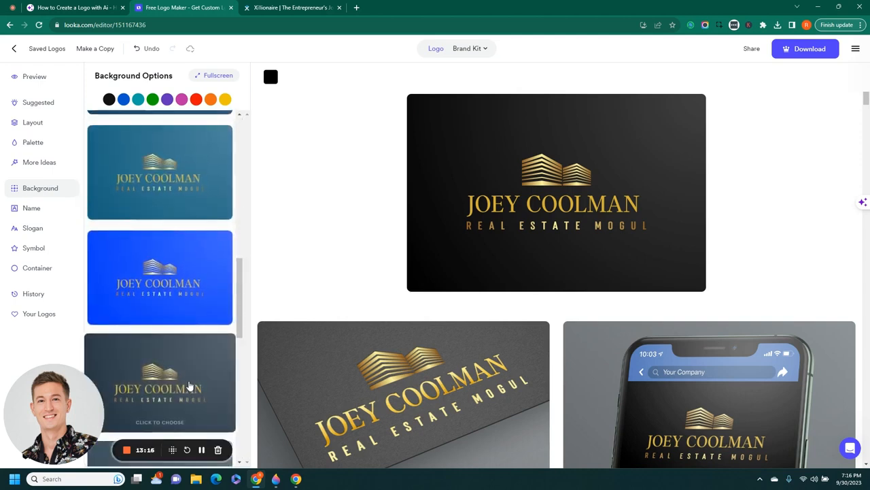
pyautogui.scroll(10, 176, 293)
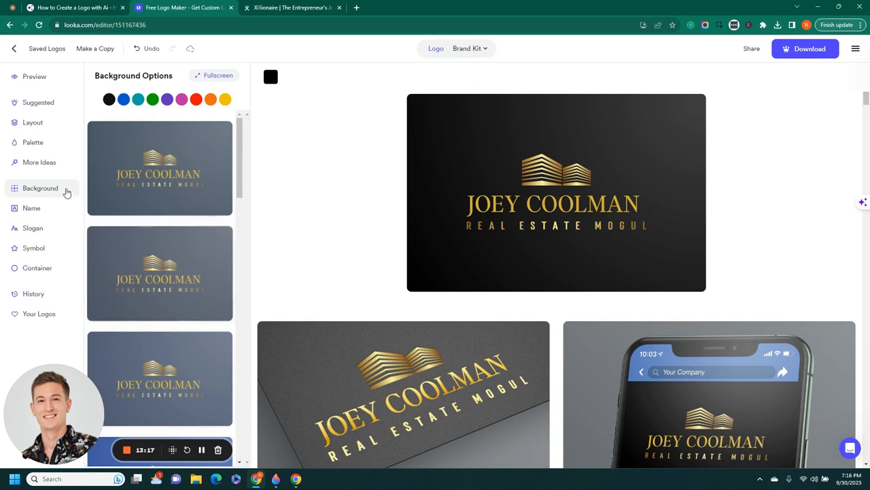
pyautogui.click(38, 143)
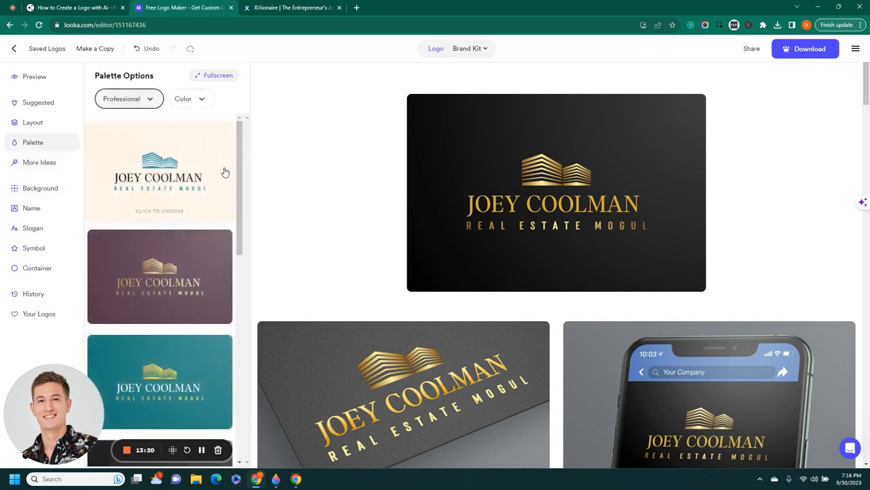
# Place the logo inside the gold rectangular frame container
pyautogui.moveTo(243, 142); pyautogui.dragTo(265, 175)
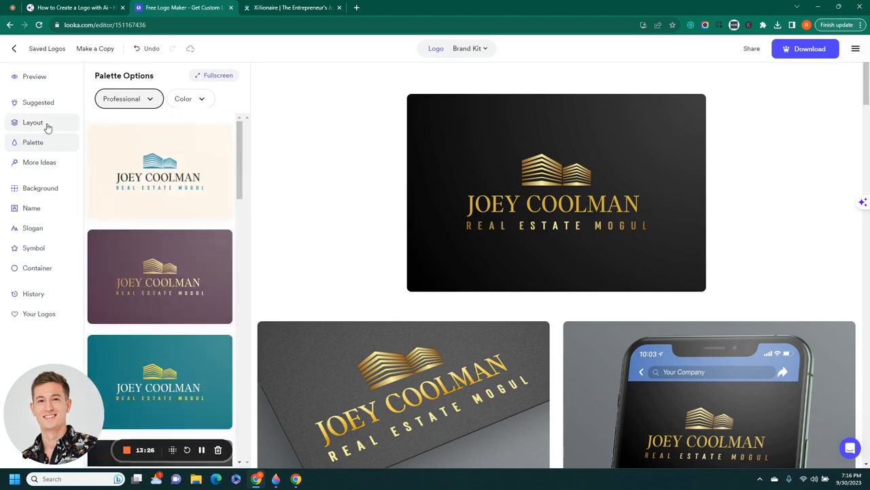
pyautogui.click(42, 270)
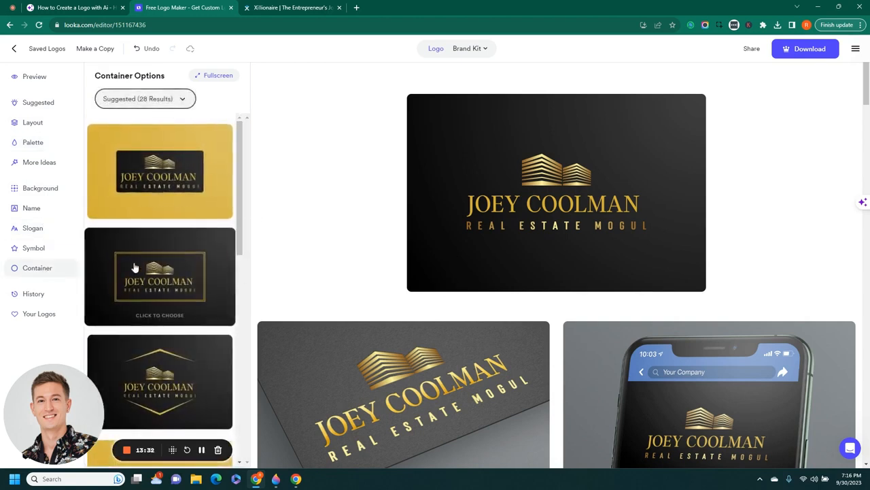
pyautogui.click(163, 308)
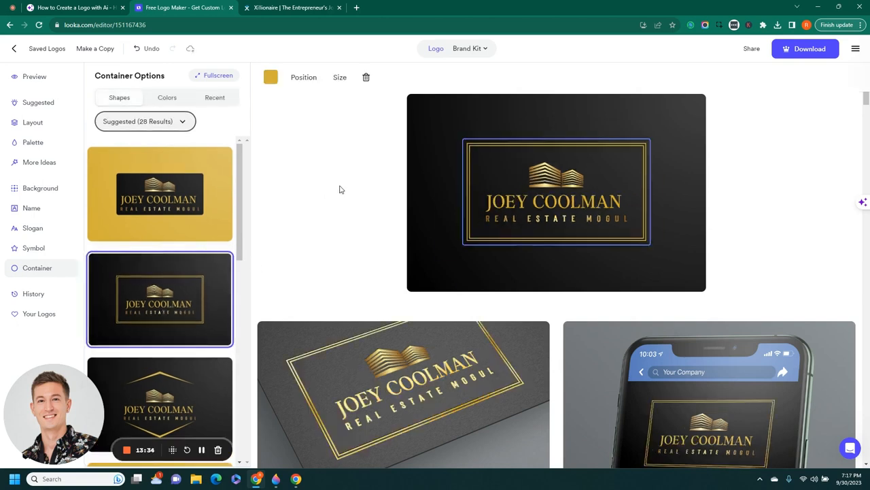
pyautogui.click(364, 180)
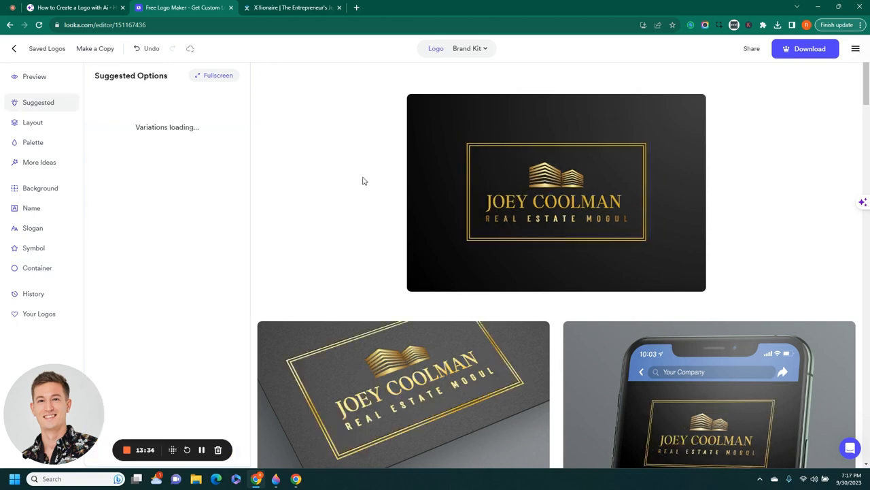
# Check the colours of the gold frame and the REAL ESTATE MOGUL slogan, then deselect
pyautogui.click(471, 196)
pyautogui.click(270, 79)
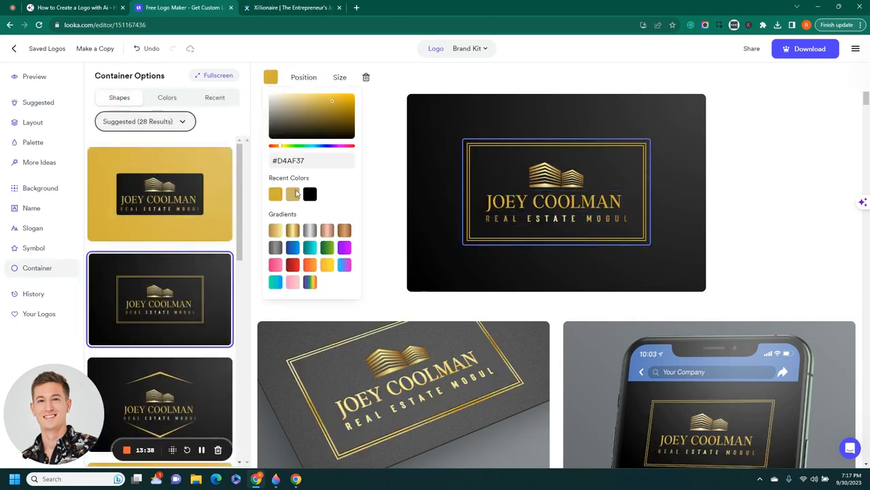
pyautogui.click(403, 184)
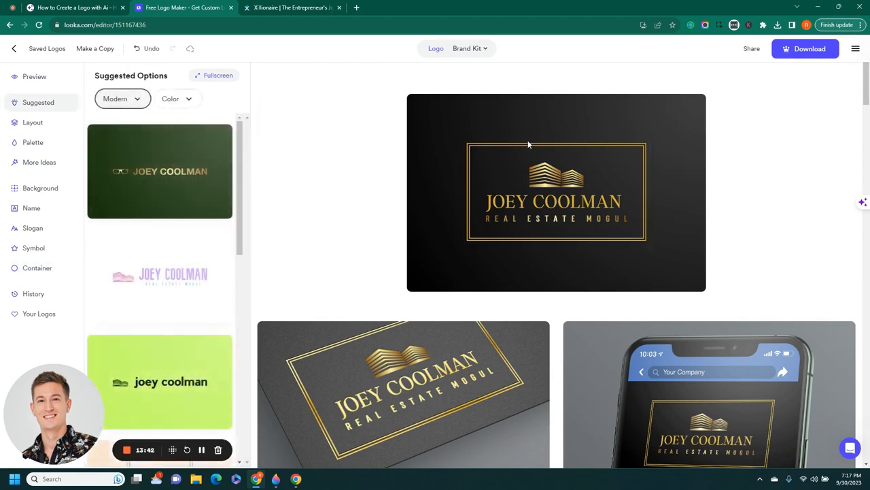
pyautogui.click(571, 219)
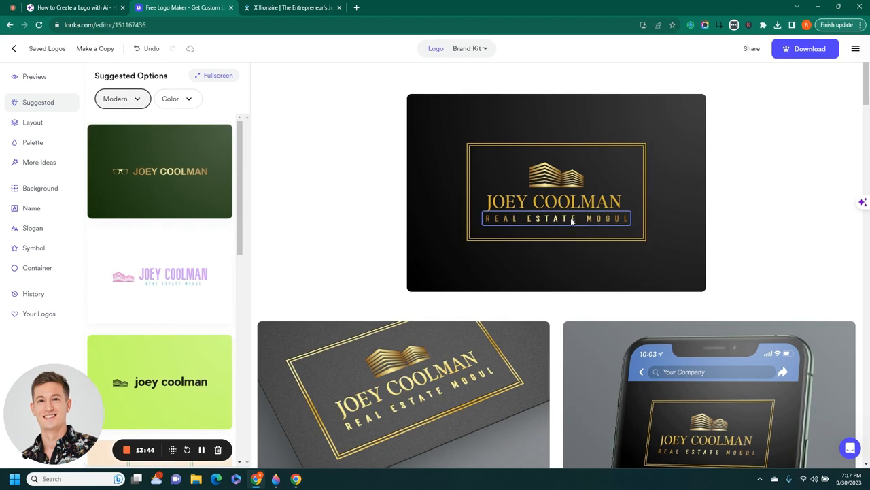
pyautogui.click(270, 82)
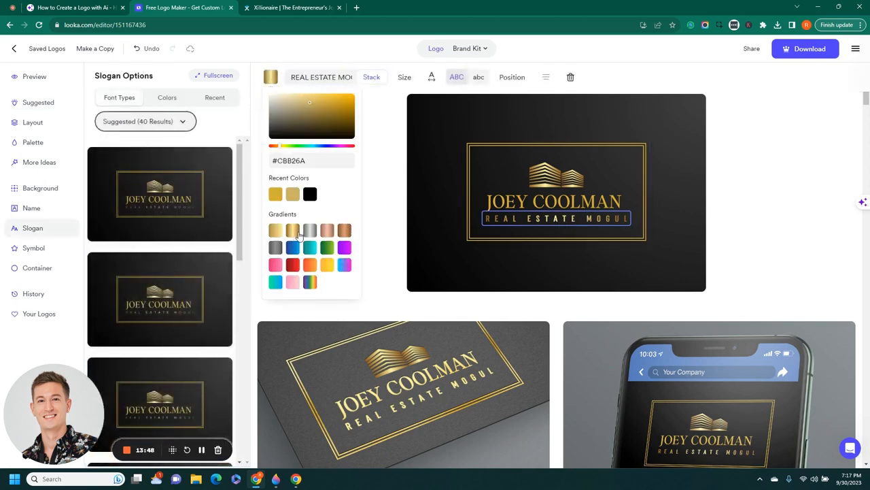
pyautogui.click(418, 179)
pyautogui.click(380, 185)
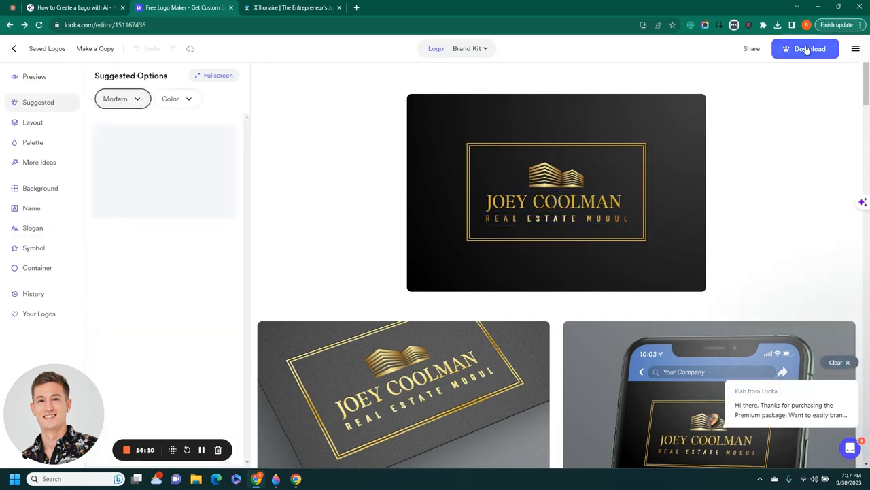
# Go to Get Brand Kit & Download and review packages from Basic Logo $20 to Brand Kit Web $129/year
pyautogui.click(807, 50)
pyautogui.click(318, 375)
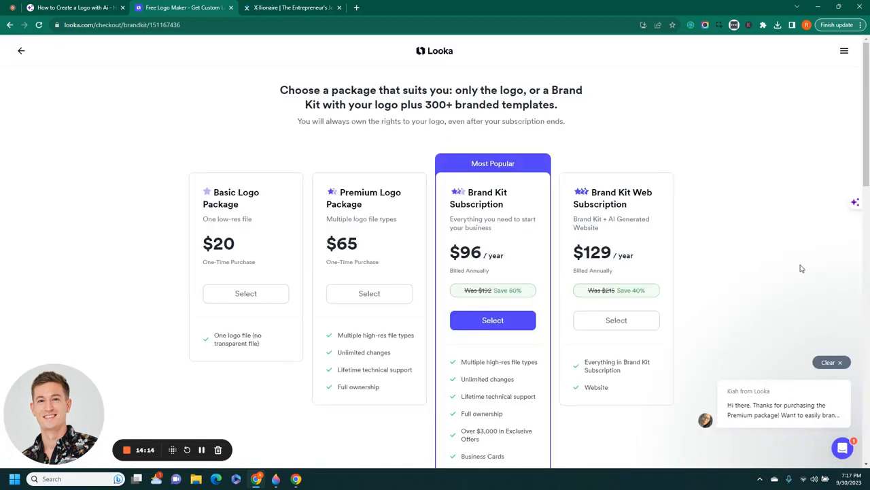
pyautogui.scroll(-3, 785, 256)
pyautogui.scroll(3, 728, 241)
pyautogui.scroll(-3, 521, 398)
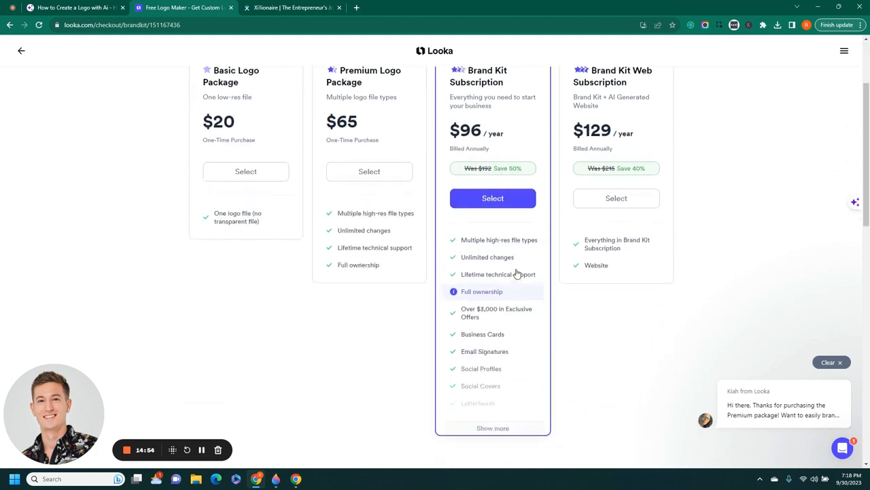
pyautogui.scroll(3, 523, 330)
pyautogui.scroll(-3, 526, 424)
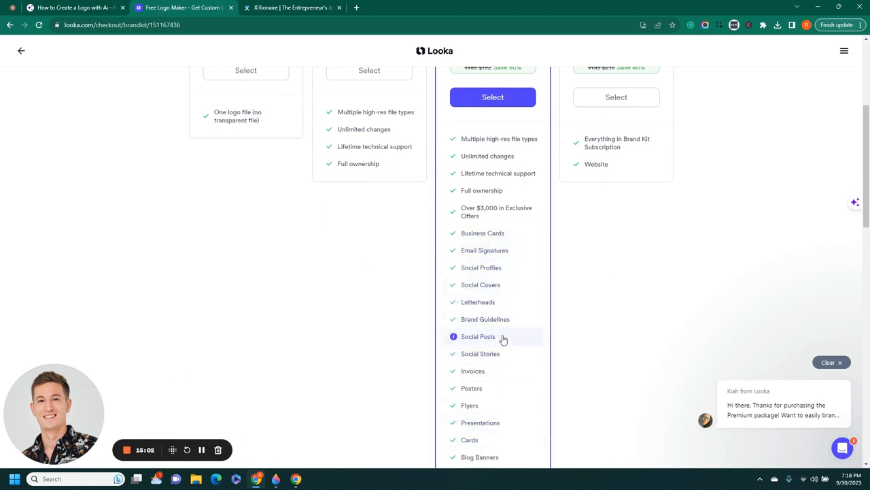
pyautogui.scroll(3, 494, 219)
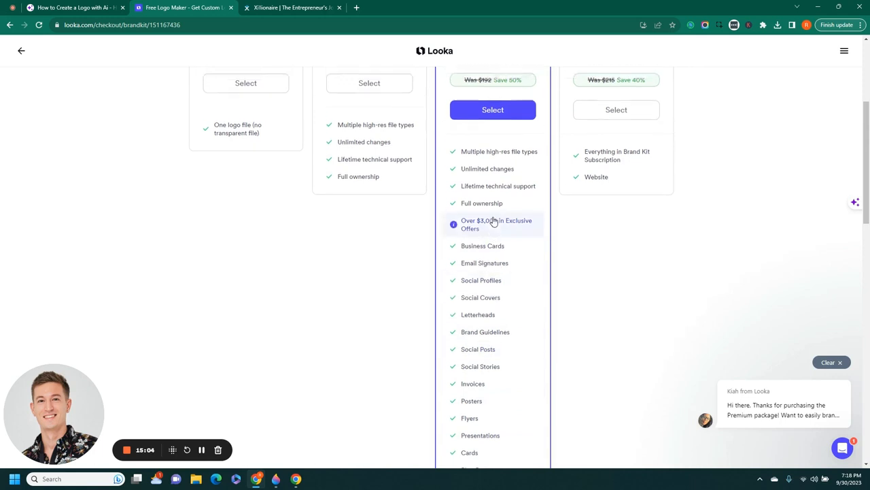
pyautogui.scroll(1, 514, 232)
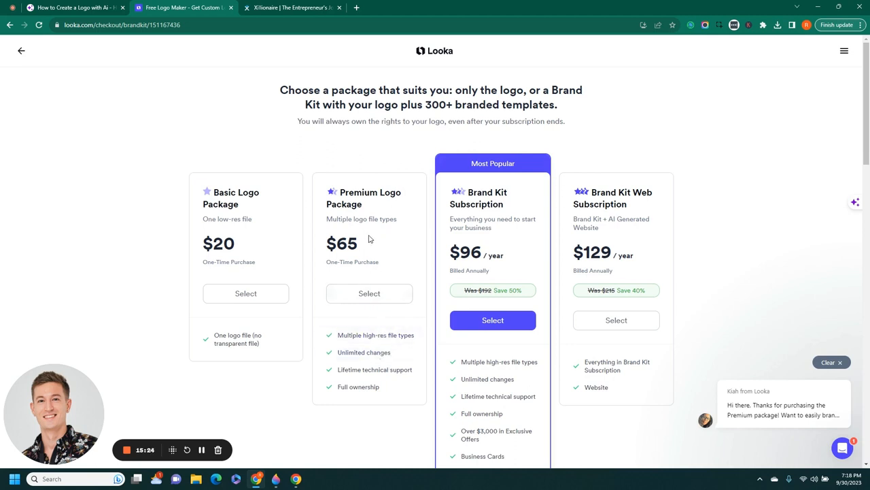
# Switch to the slide PDF and move to page 5, the Thanks for Watching slide
pyautogui.click(65, 6)
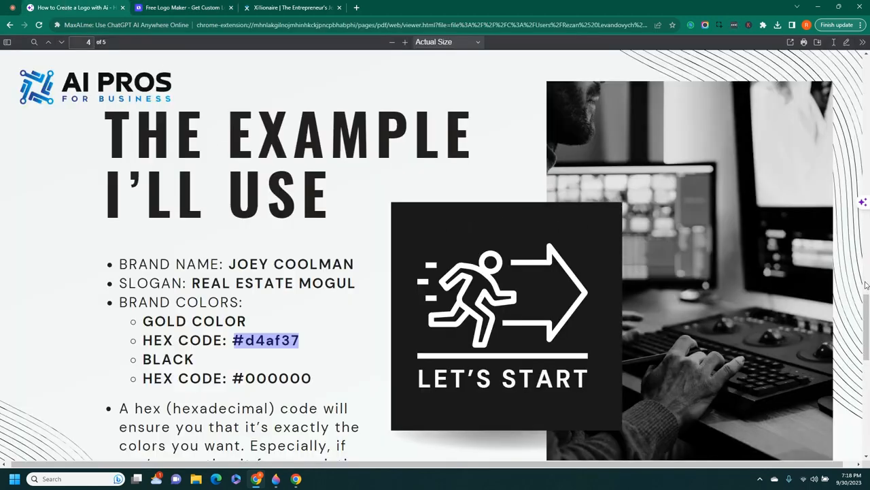
pyautogui.moveTo(867, 327); pyautogui.dragTo(867, 409)
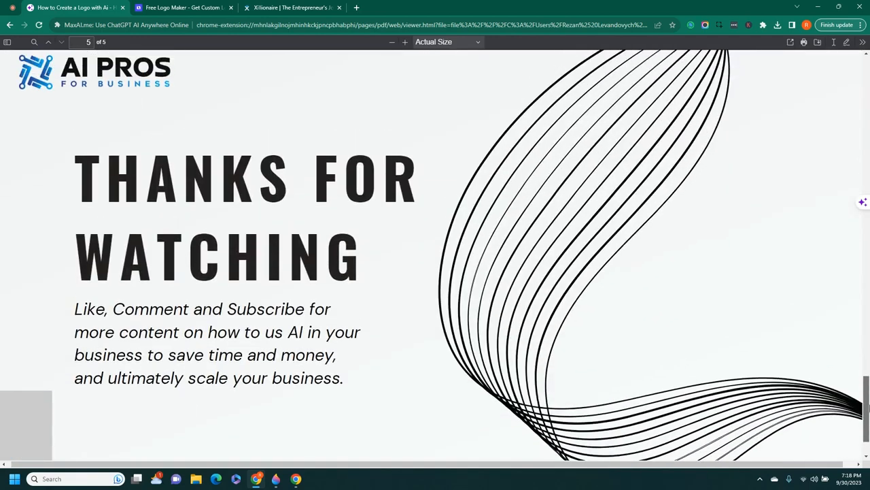